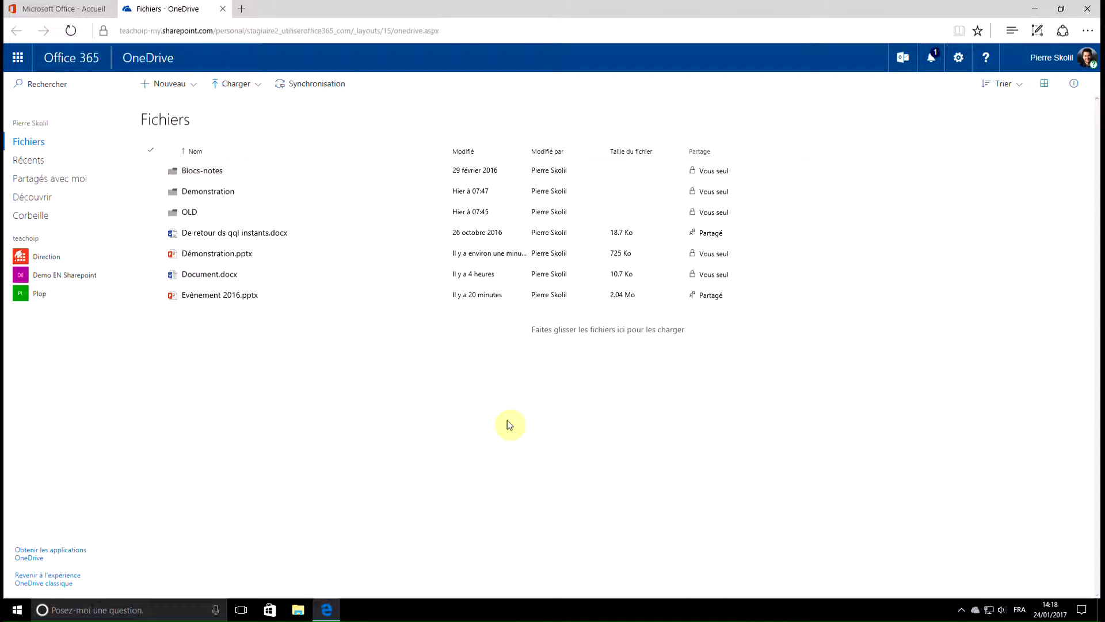
- Open Evènement 2016.pptx for editing in the browser, then return to the OneDrive tab
left_click(229, 295)
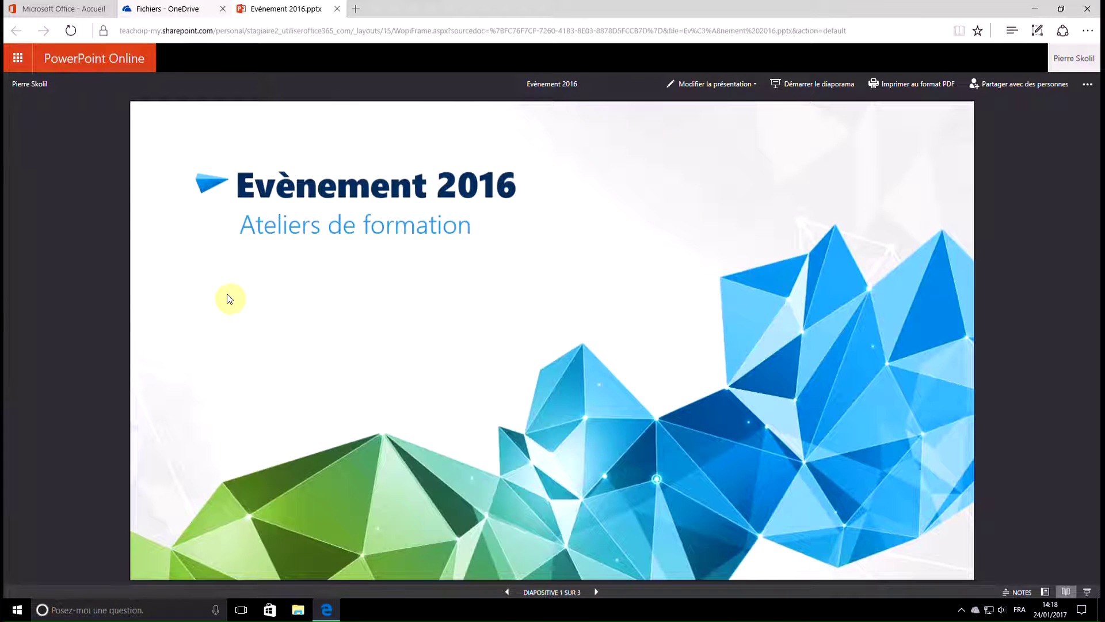
left_click(699, 85)
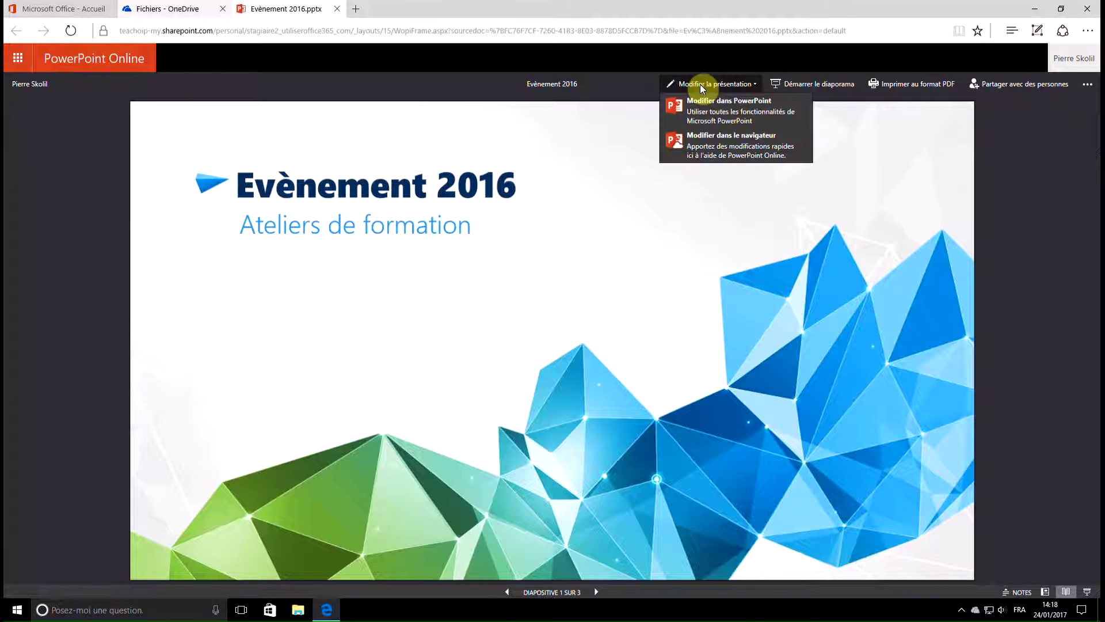
left_click(714, 143)
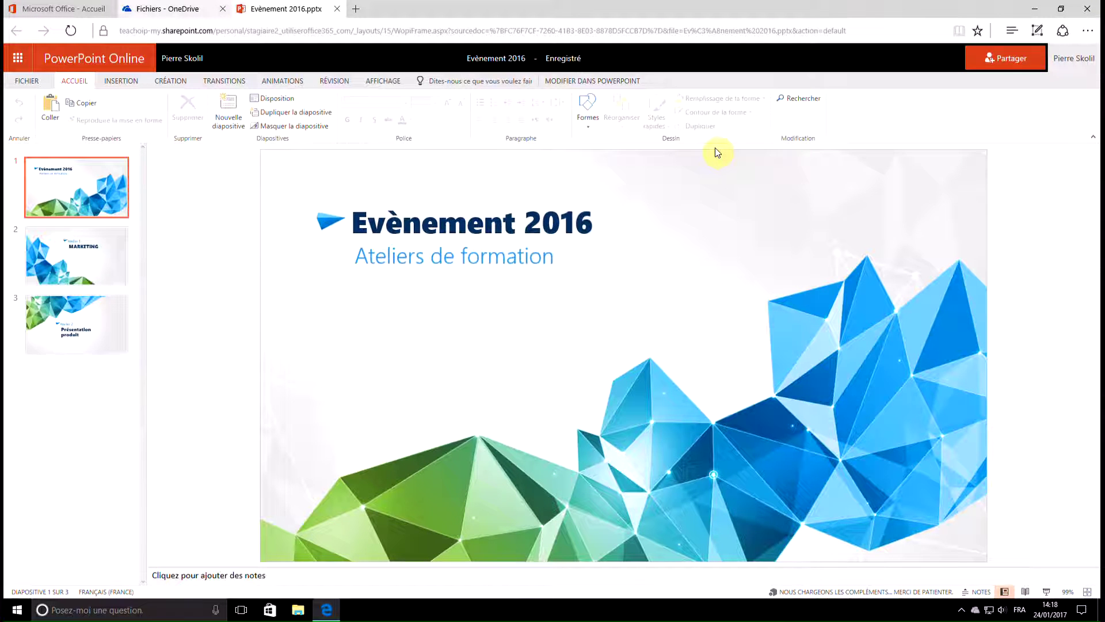
left_click(181, 5)
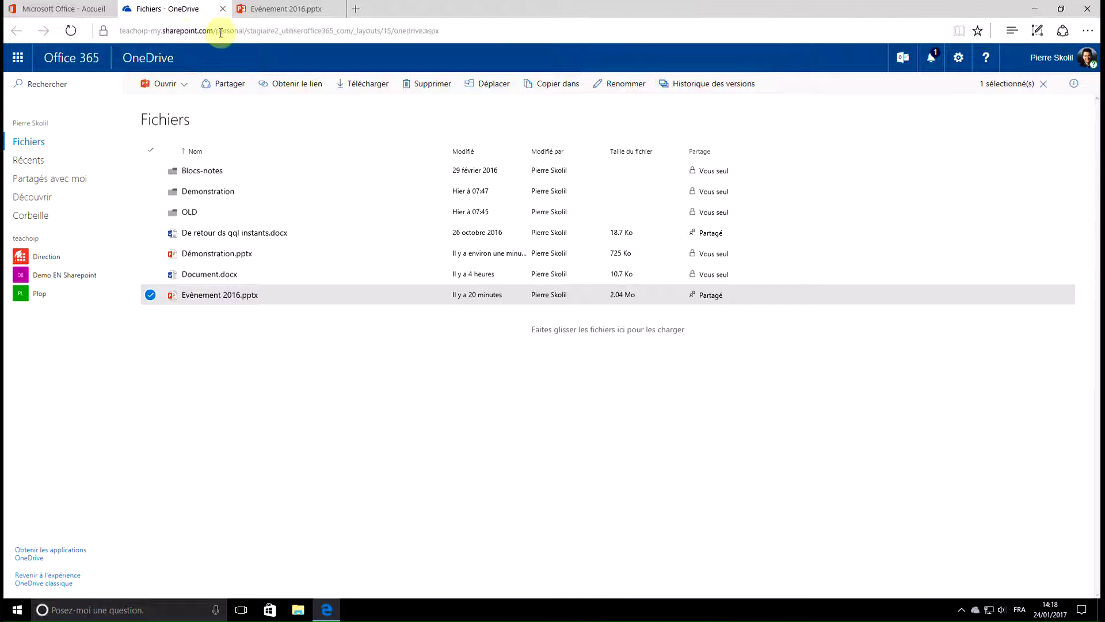
- Deselect the current file and create a new PowerPoint presentation from the Nouveau menu
left_click(265, 117)
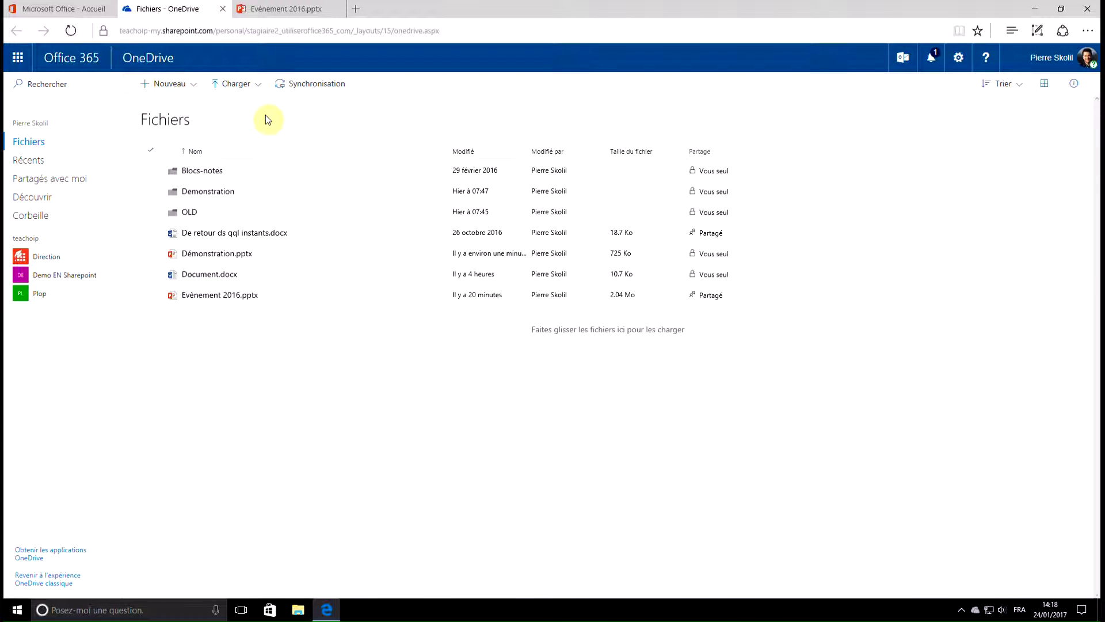
left_click(166, 84)
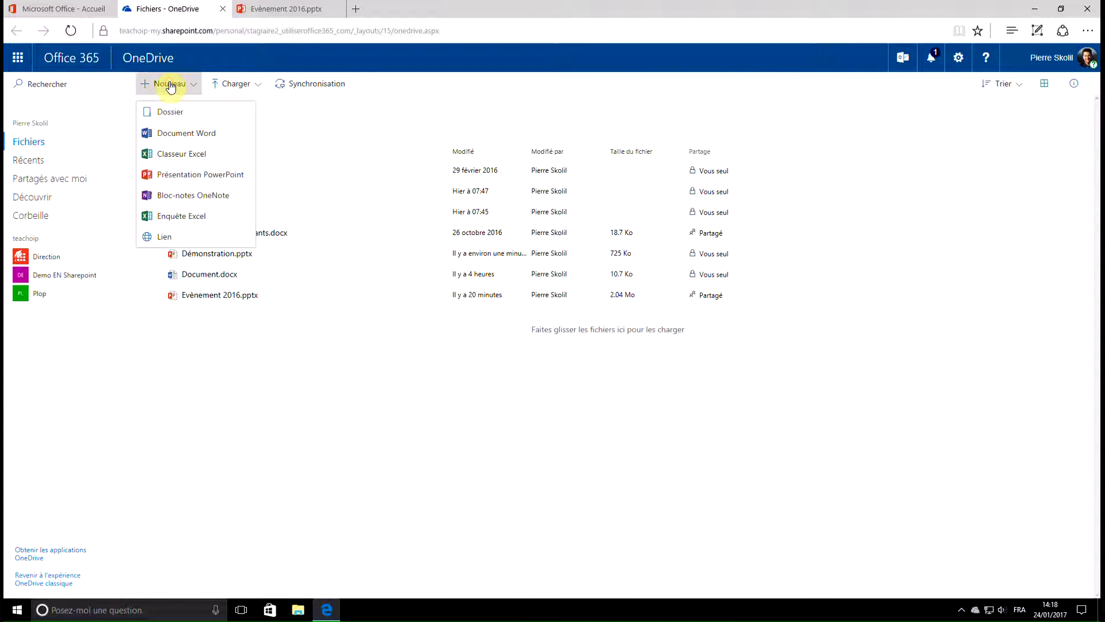
left_click(182, 173)
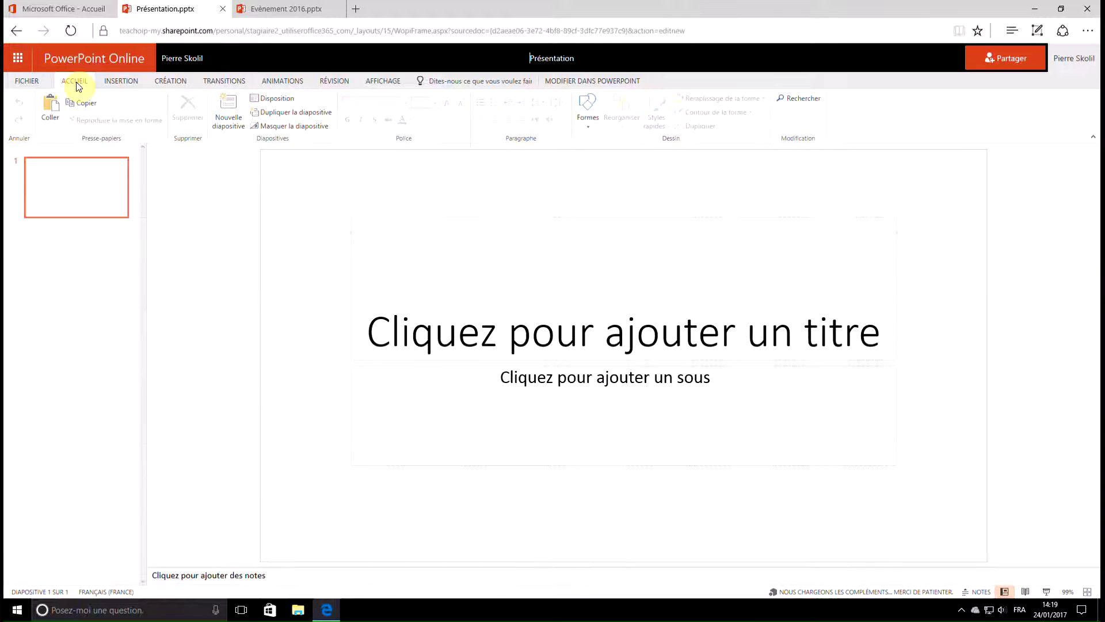
- Add a second slide with the Comparaison layout
left_click(234, 119)
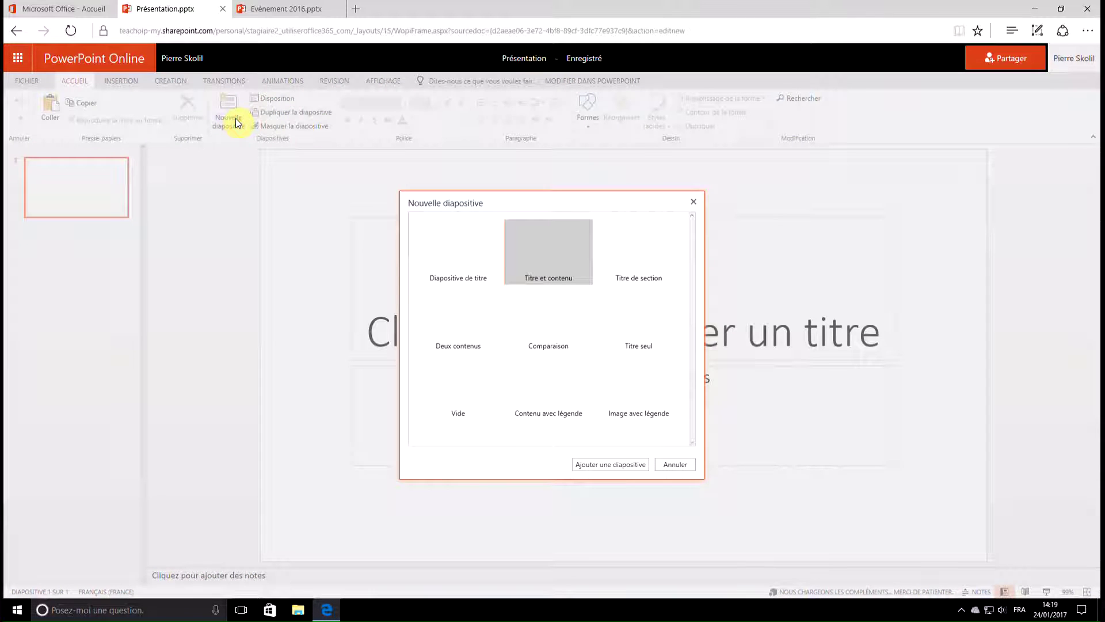
left_click(557, 313)
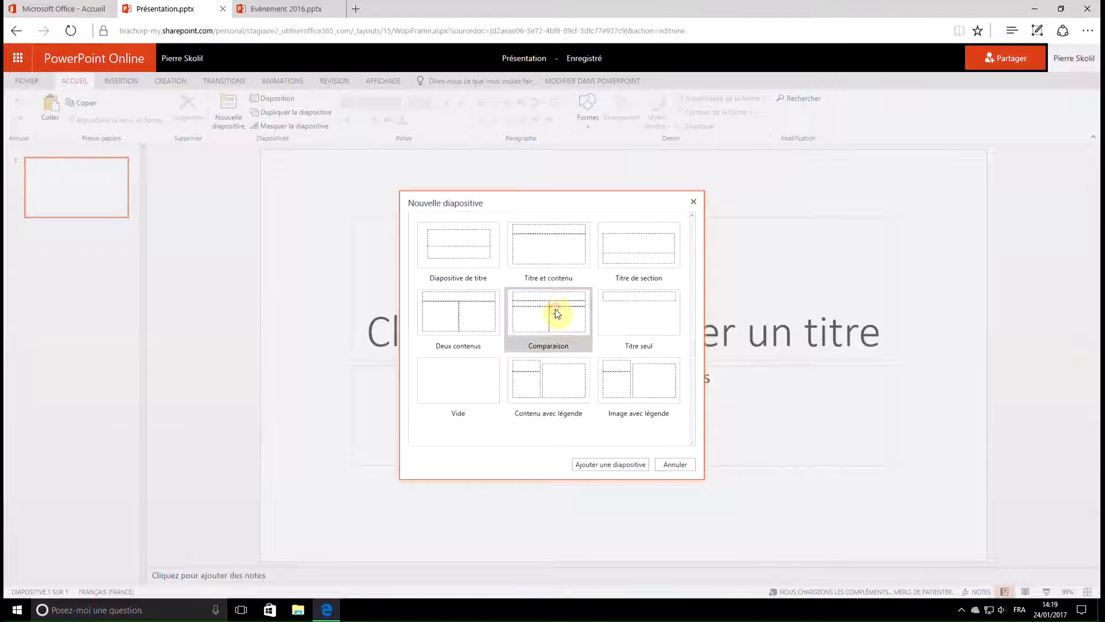
left_click(614, 463)
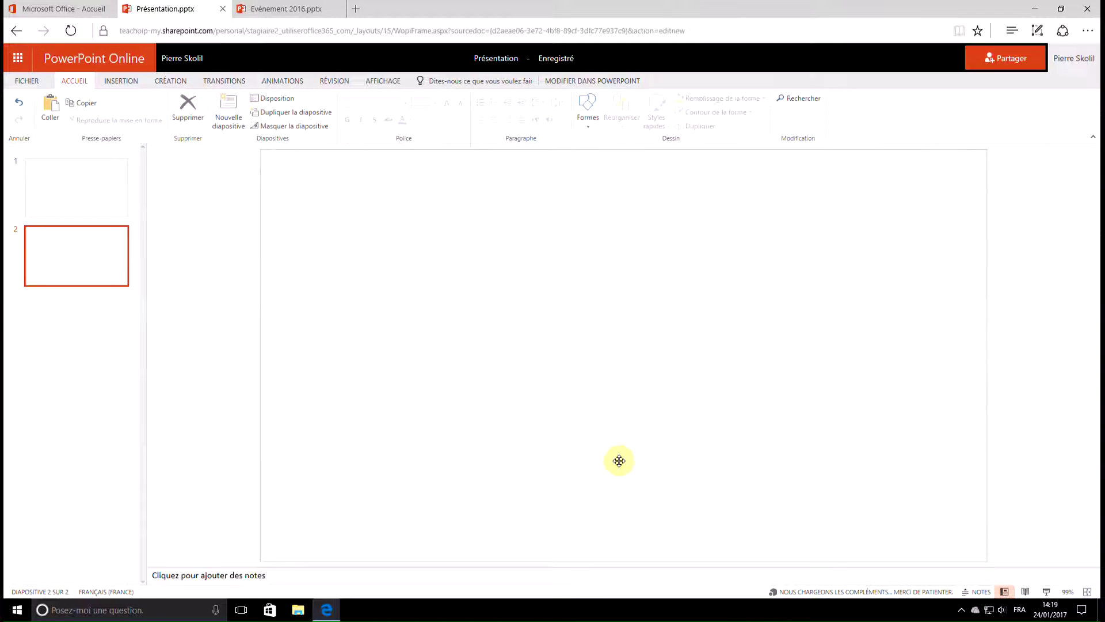
- Duplicate slide 2 and change the copy's layout to Vide (blank)
left_click(295, 112)
left_click(278, 102)
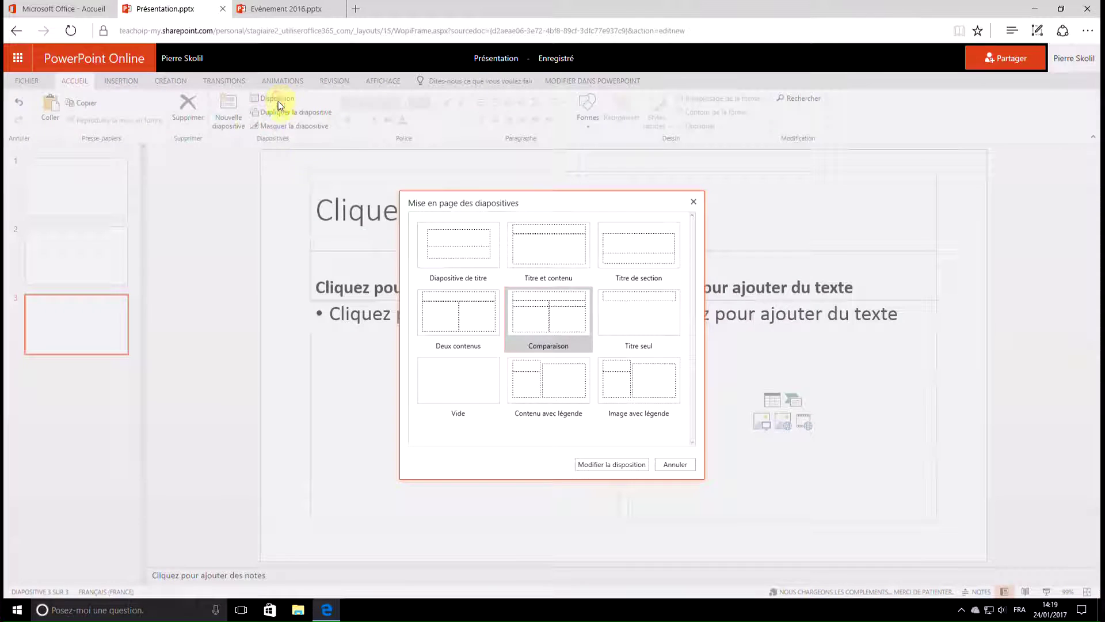
left_click(436, 381)
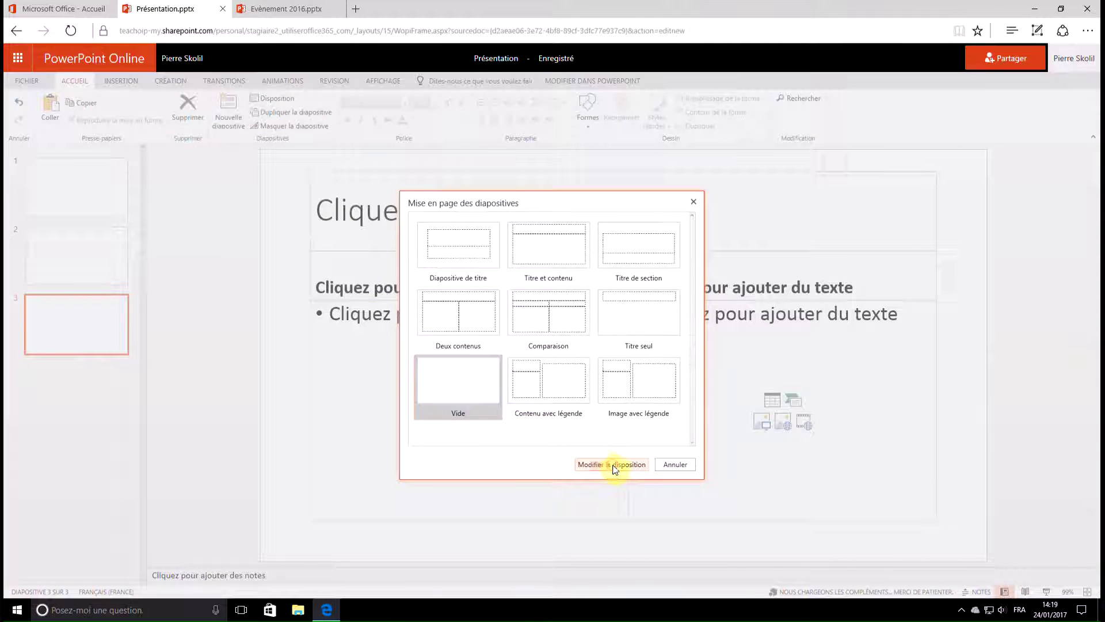
left_click(613, 465)
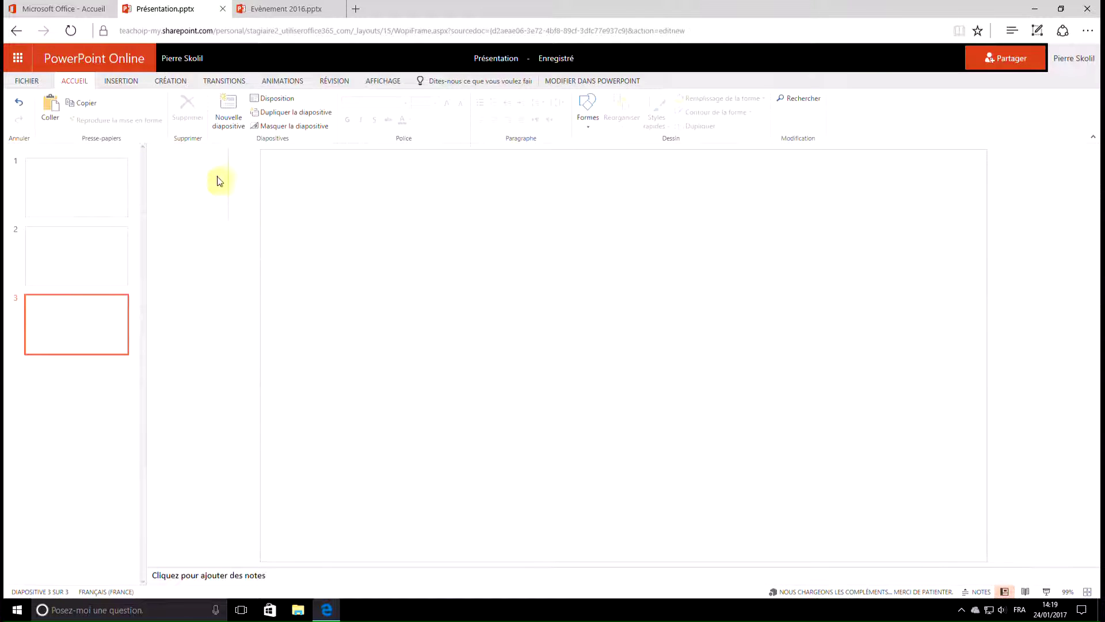
- Insert the Analyses picture from the computer onto slide 3
left_click(117, 82)
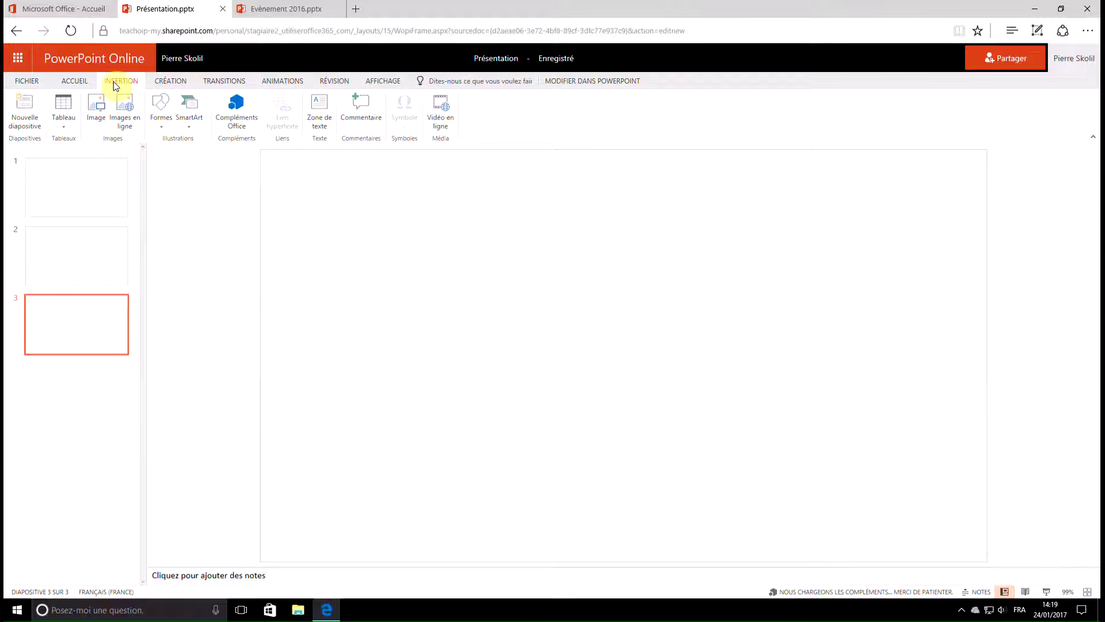
left_click(97, 109)
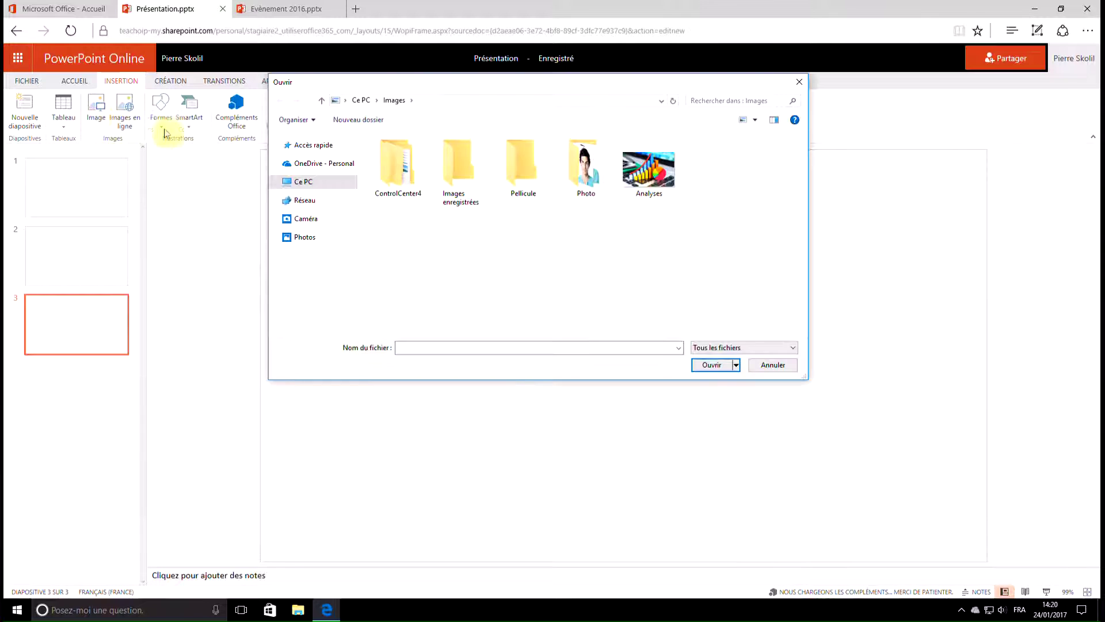
left_click(648, 170)
left_click(715, 365)
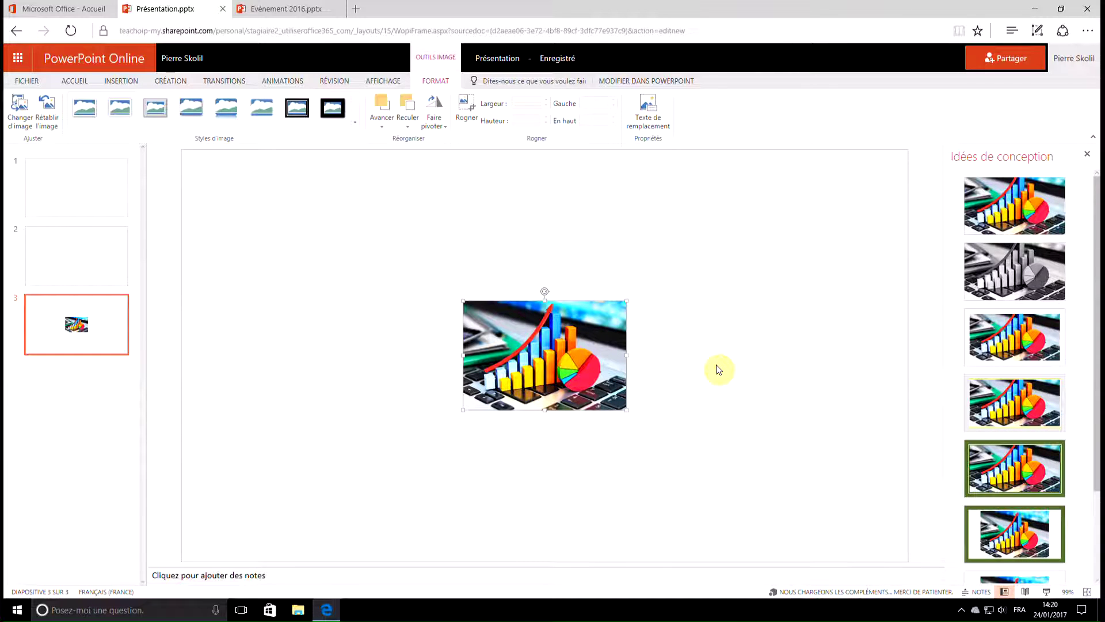
- Apply the black-and-white full-slide design idea and bring up online image search
left_click(994, 273)
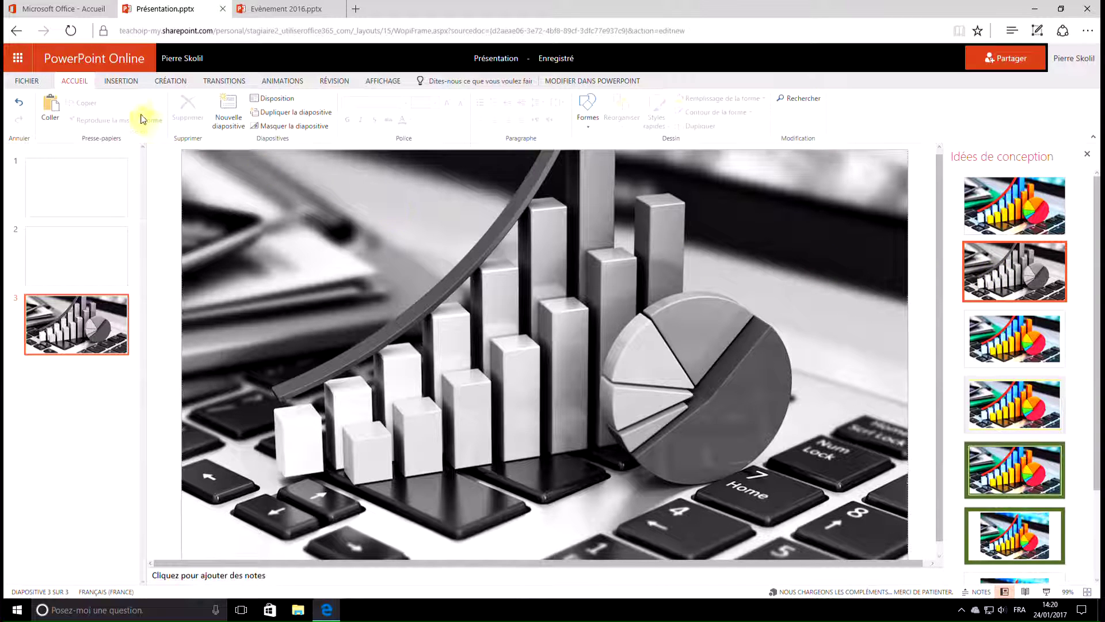
left_click(123, 83)
left_click(126, 118)
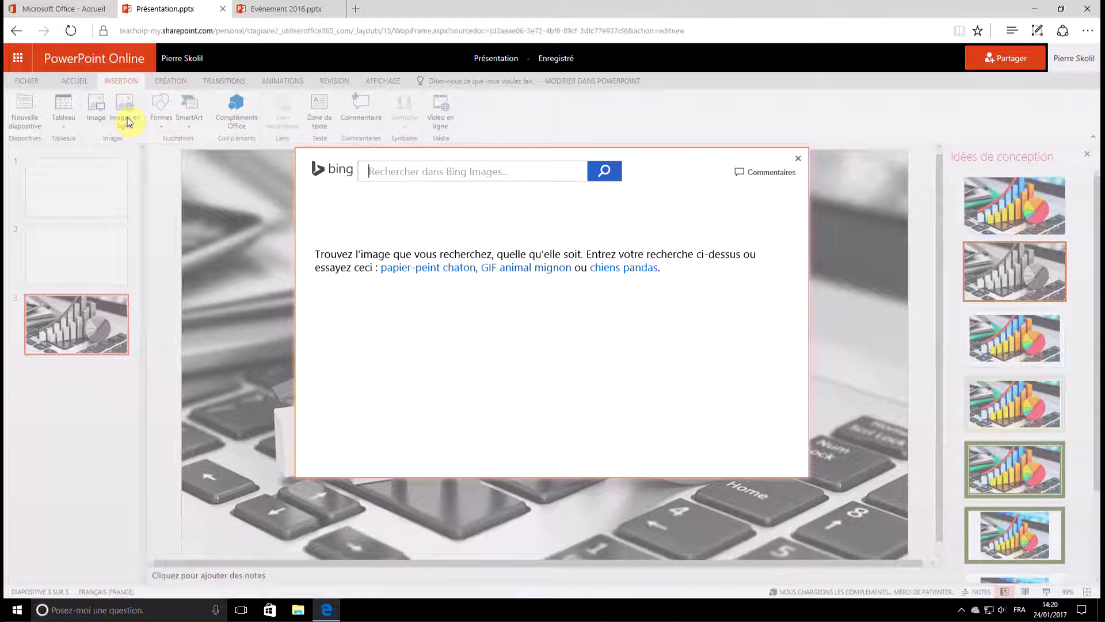
- Close the image search, insert a cloud shape and enlarge it toward the slide's upper-left
left_click(798, 159)
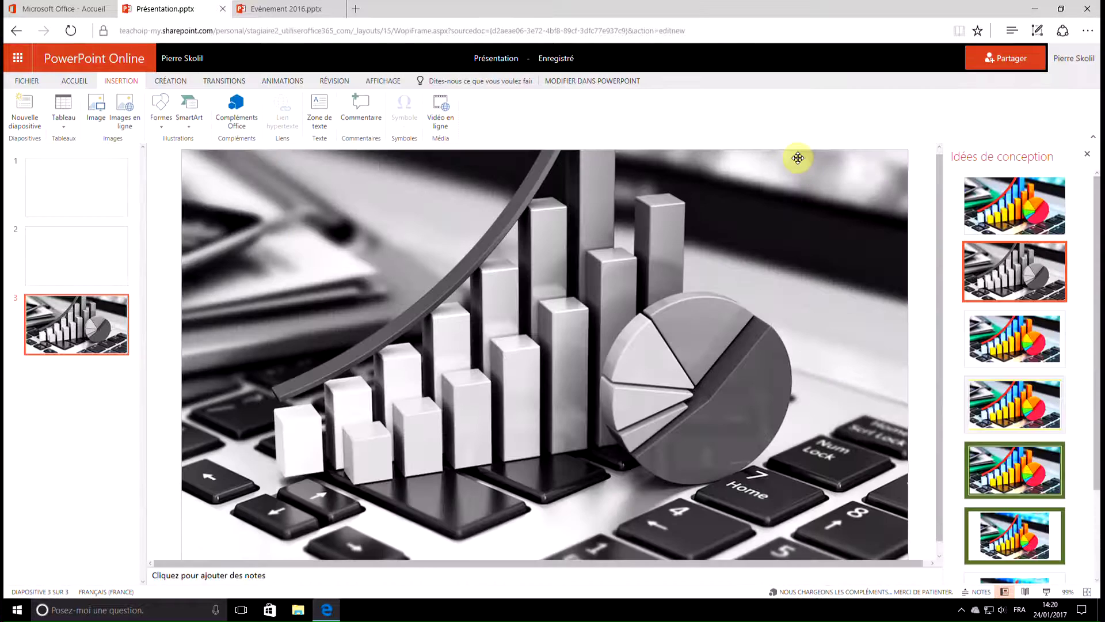
left_click(159, 114)
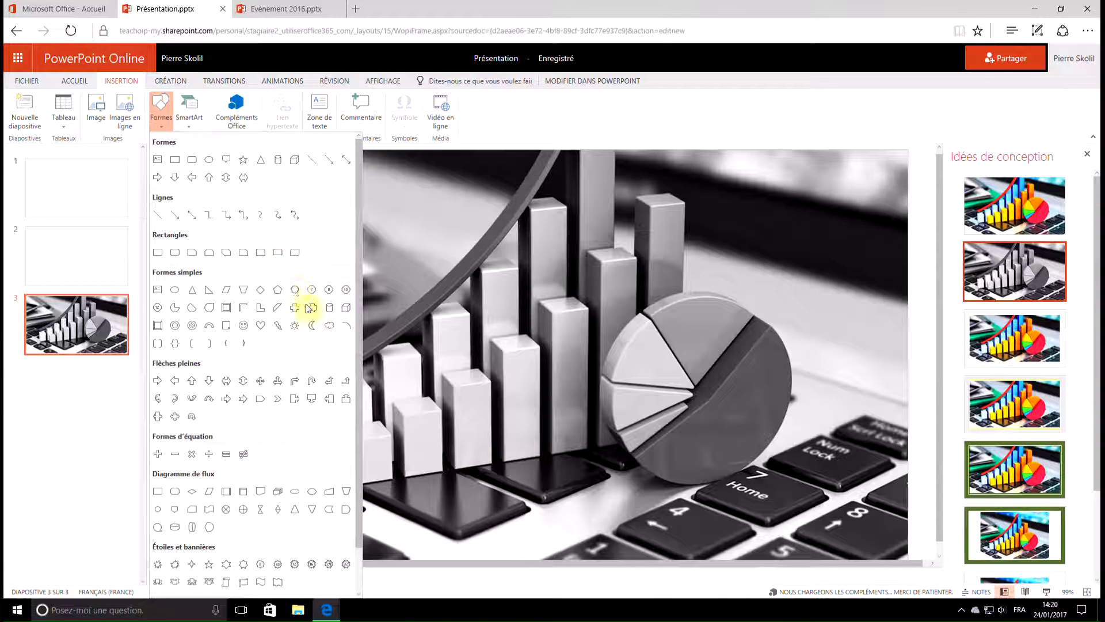
left_click(329, 325)
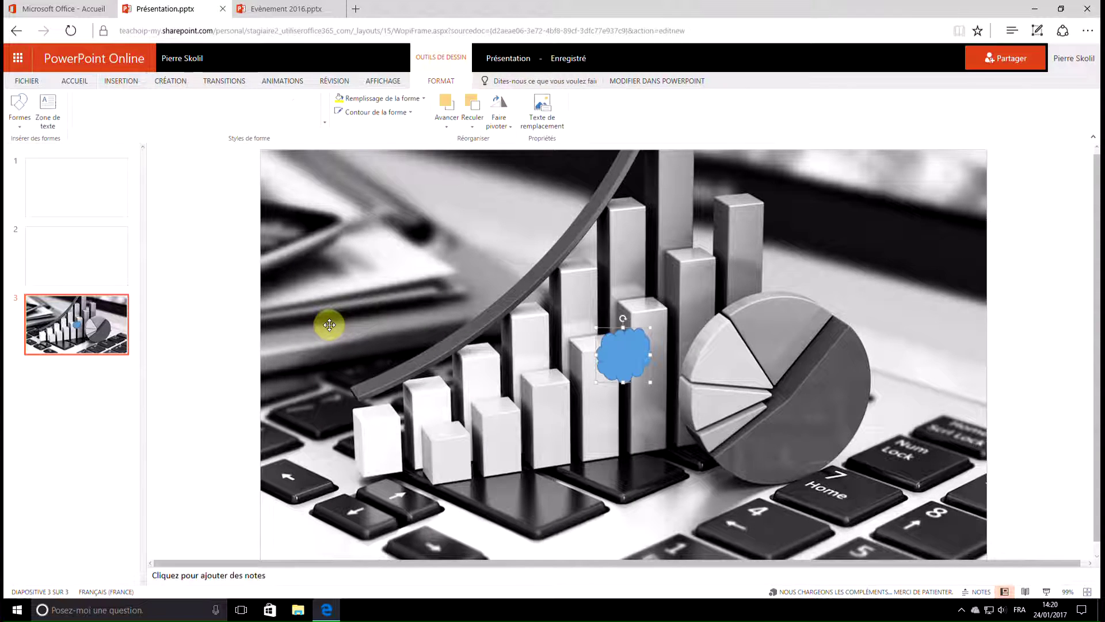
left_click_drag(597, 325, 375, 244)
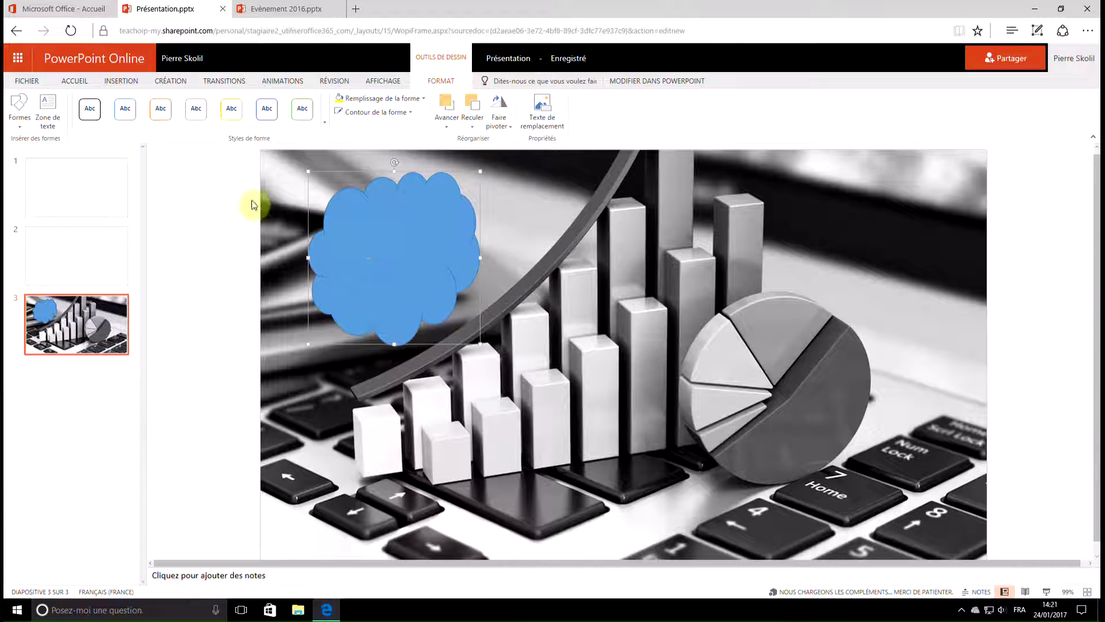
- Insert a three-box process SmartArt and place it over the pie chart on the right
left_click(120, 81)
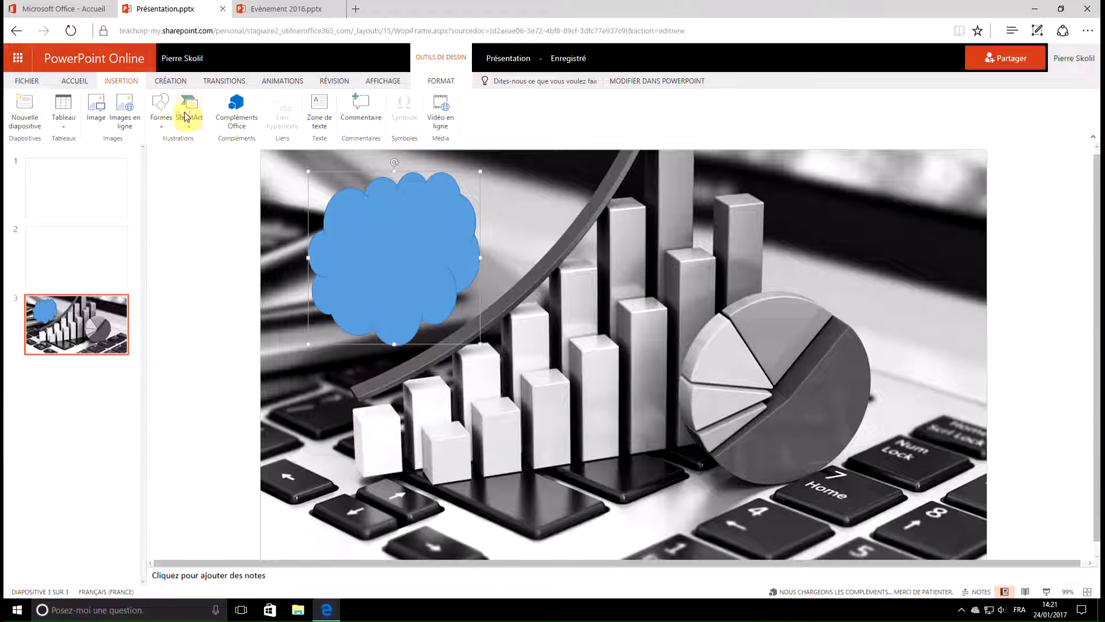
left_click(187, 116)
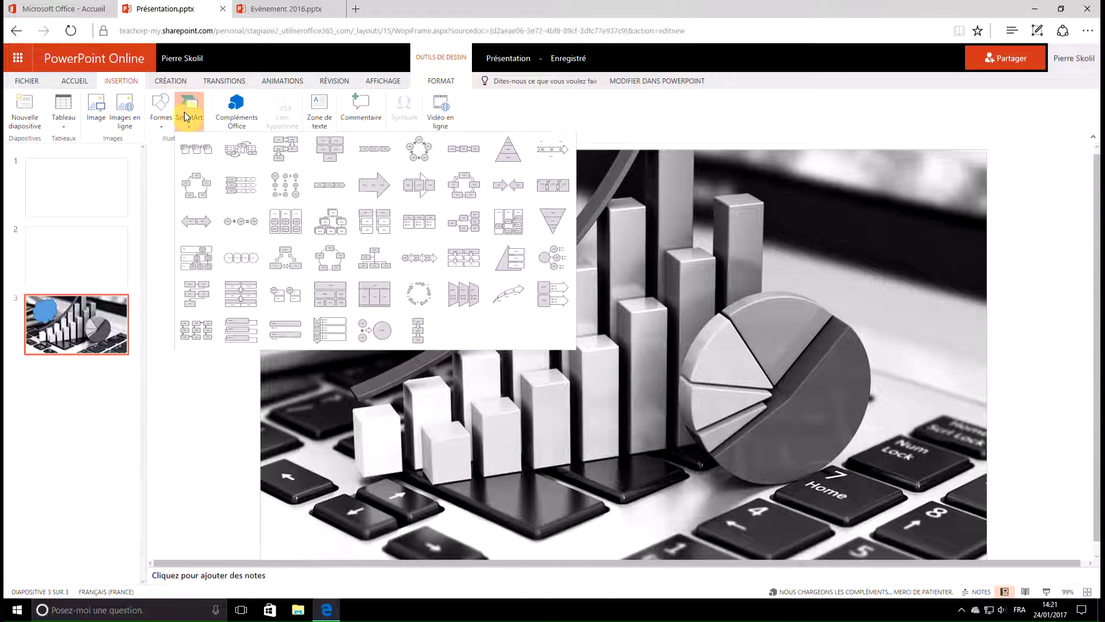
left_click(420, 329)
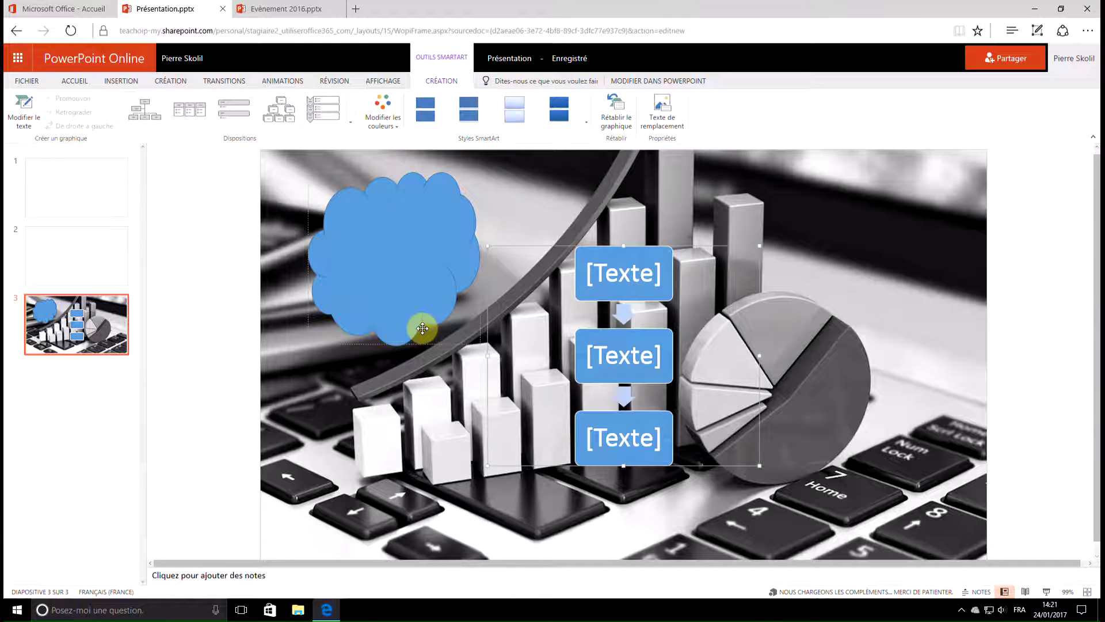
left_click_drag(634, 257, 798, 232)
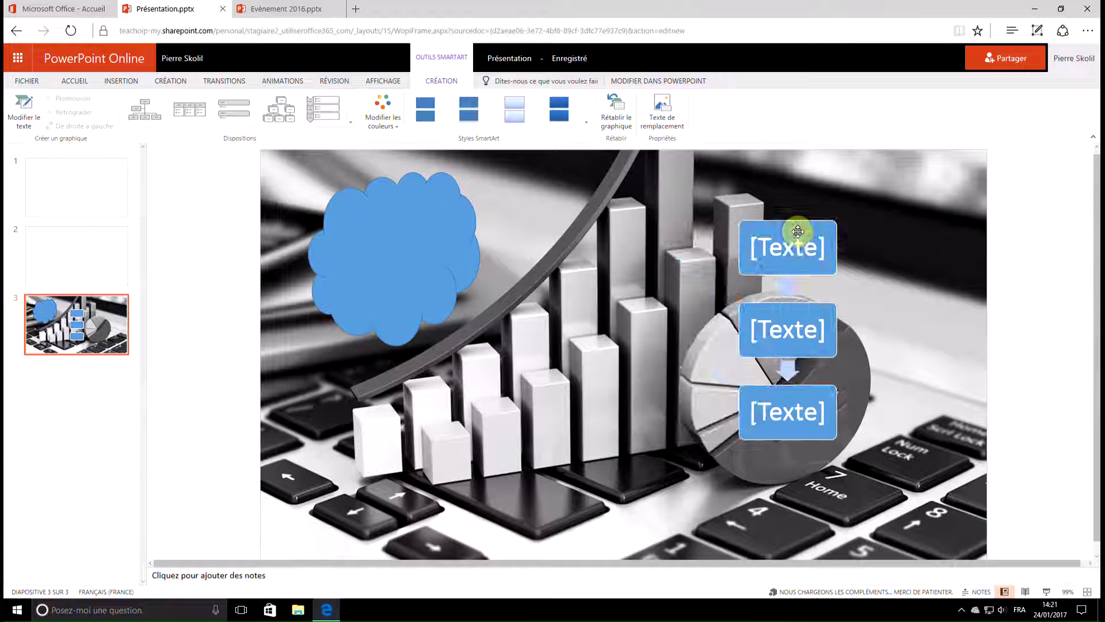
left_click(1011, 206)
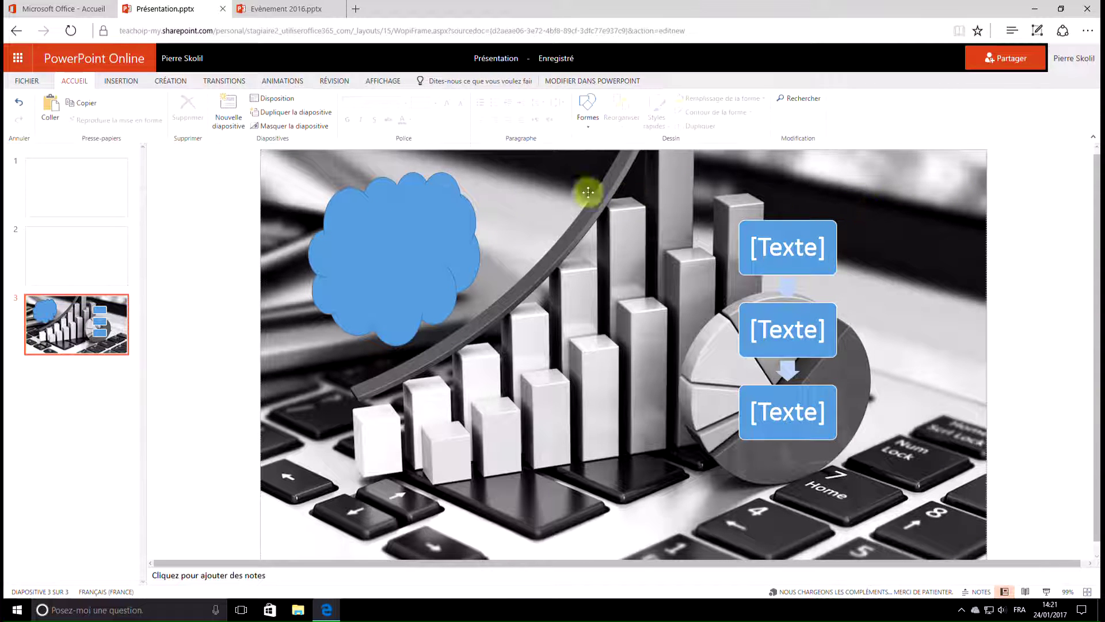
- Apply the striped theme to all slides and switch it to the fourth, red variant
left_click(167, 82)
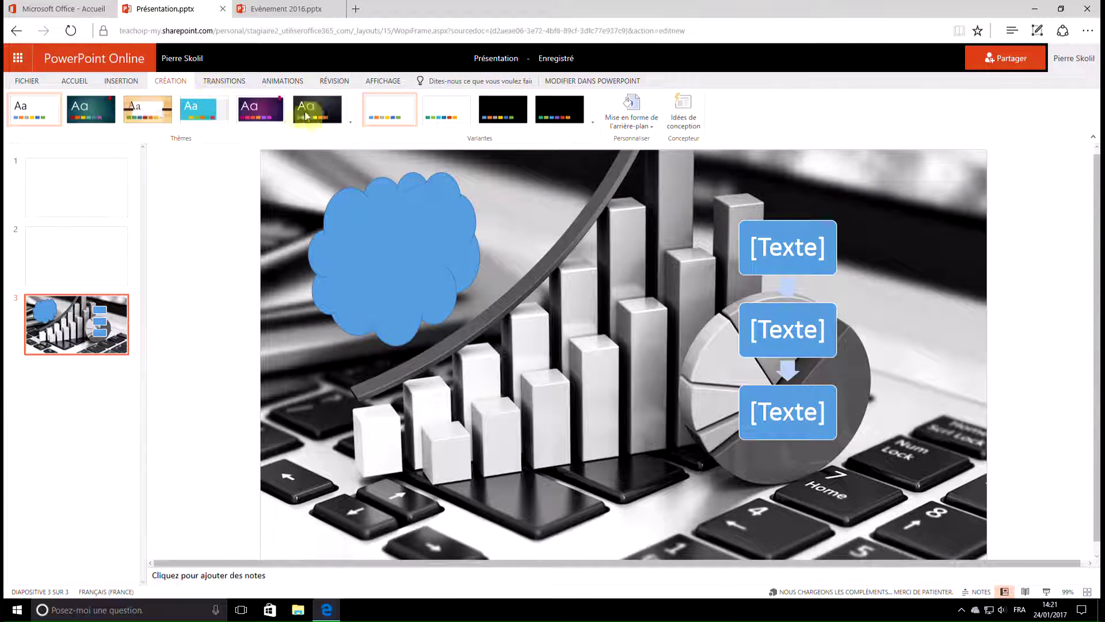
left_click(350, 122)
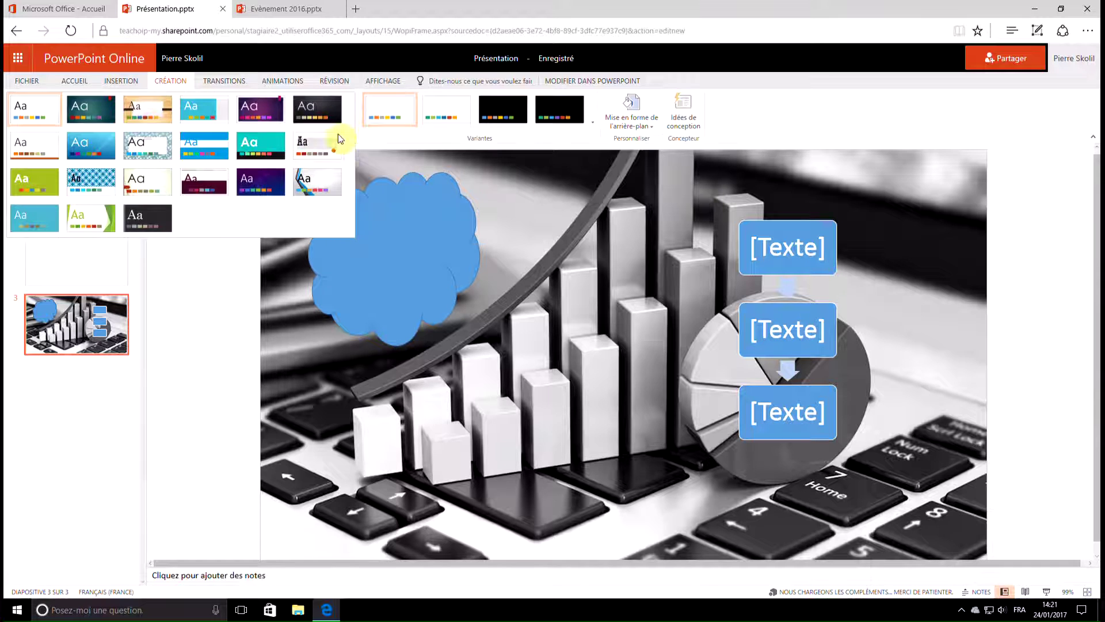
left_click(314, 185)
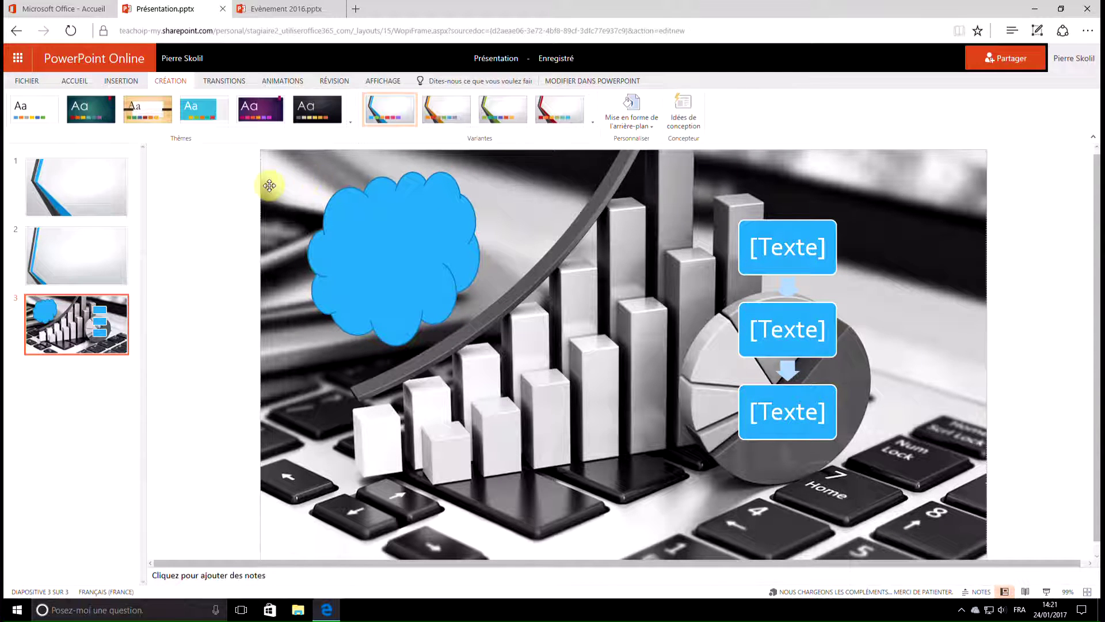
left_click(103, 183)
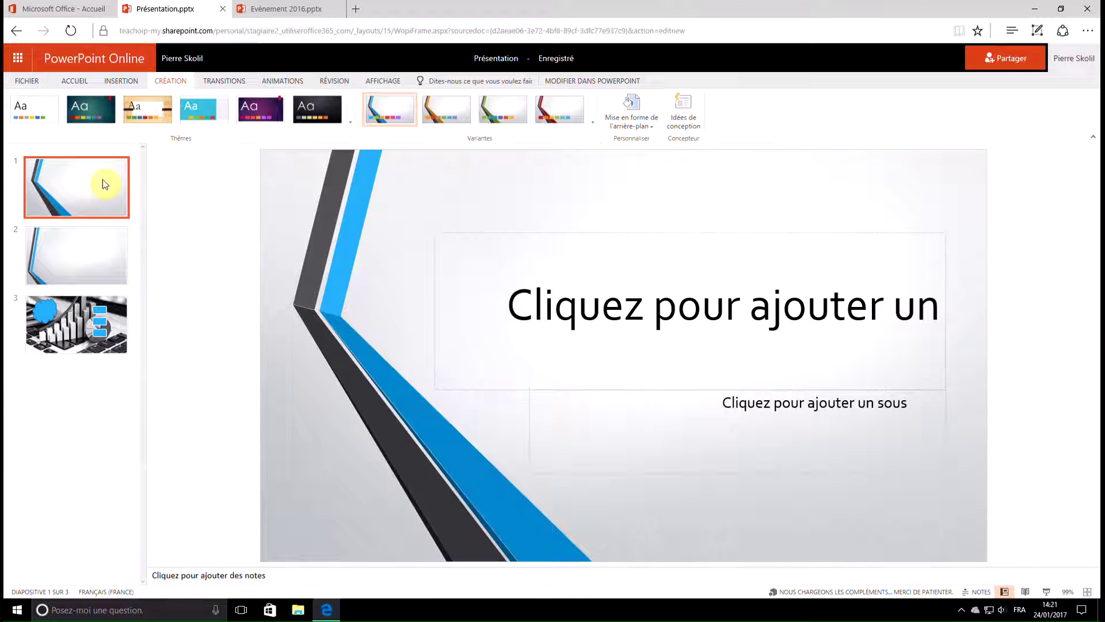
left_click(557, 115)
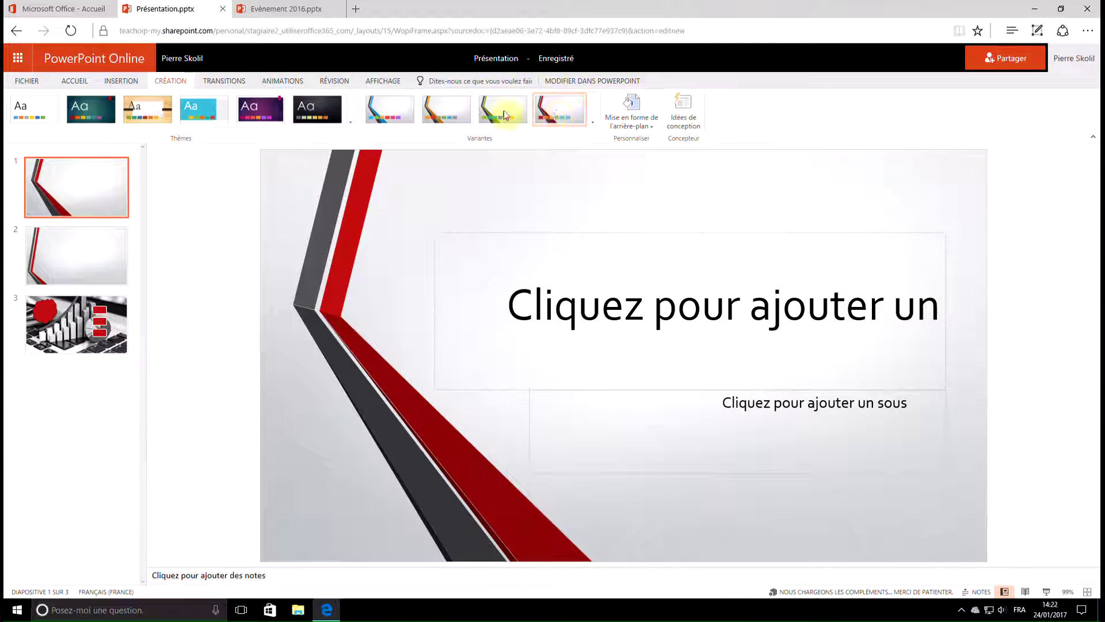
left_click(228, 81)
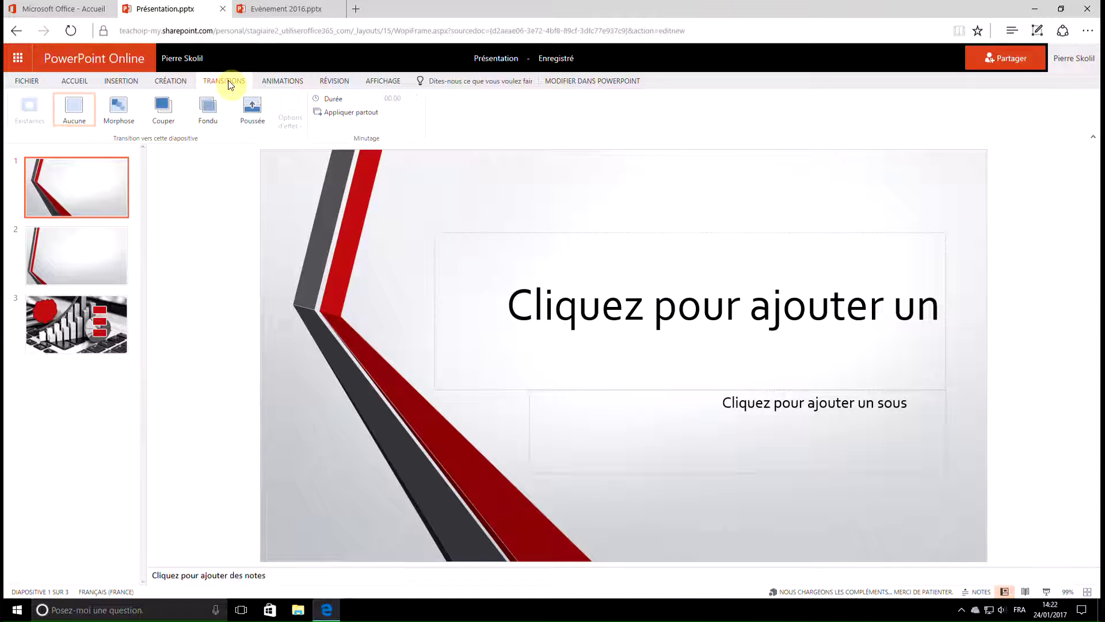
- Give slide 1 the Fondu transition and the slide-3 cloud the Apparition entrance animation
left_click(208, 110)
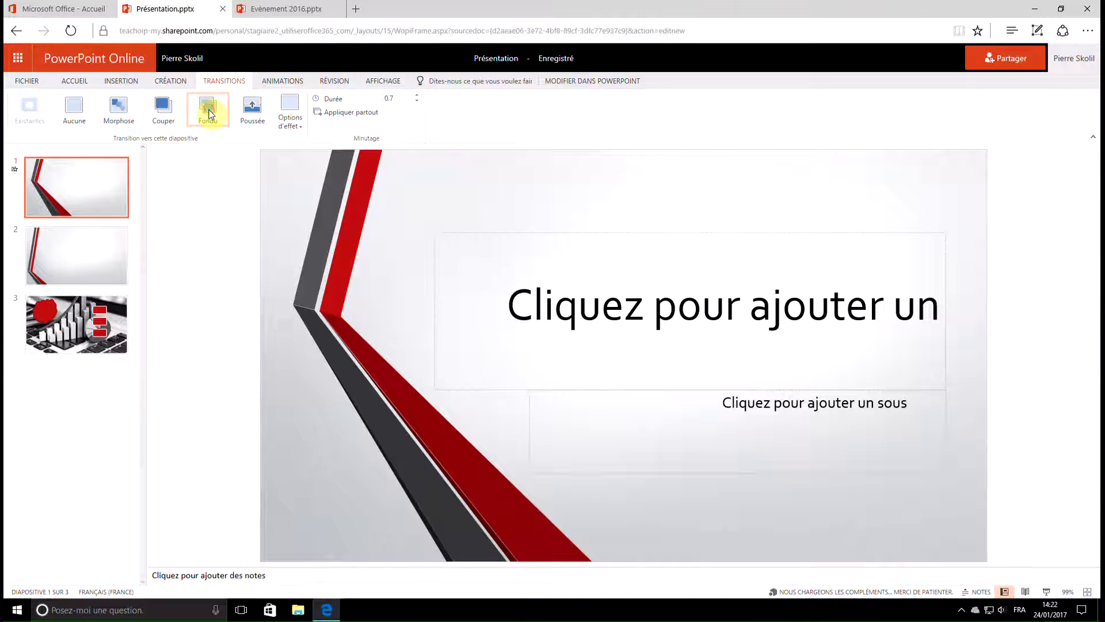
left_click(295, 82)
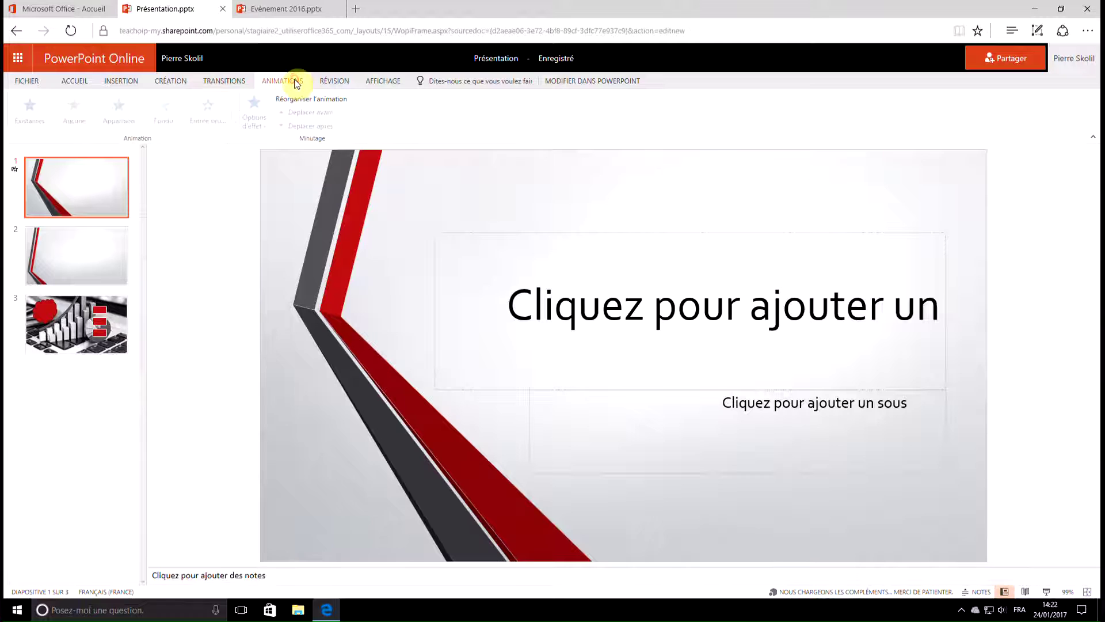
left_click(85, 316)
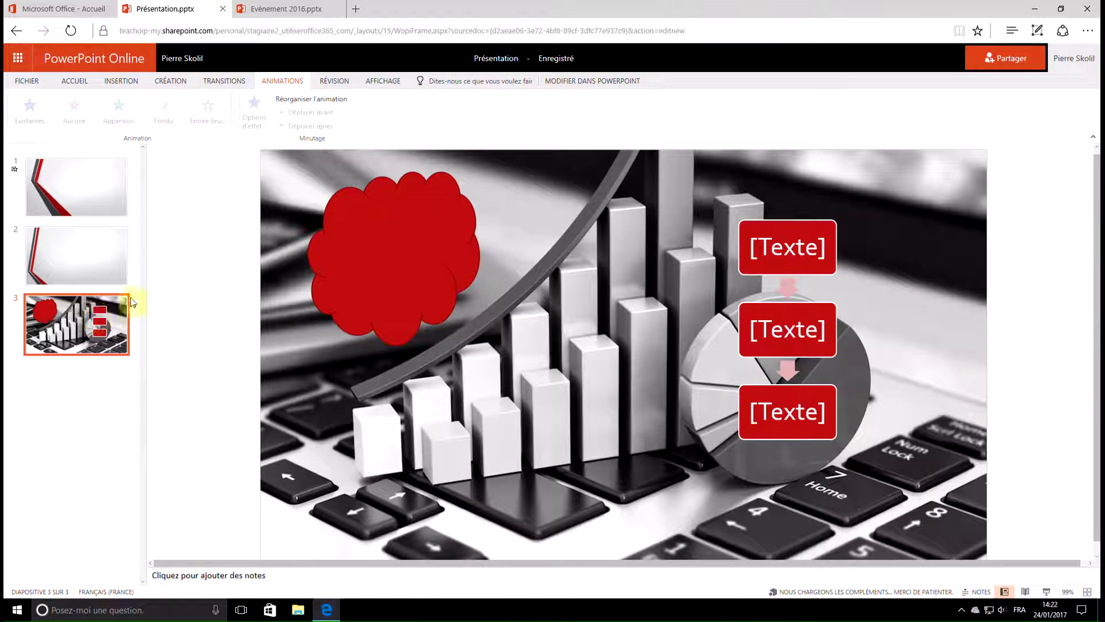
left_click(337, 247)
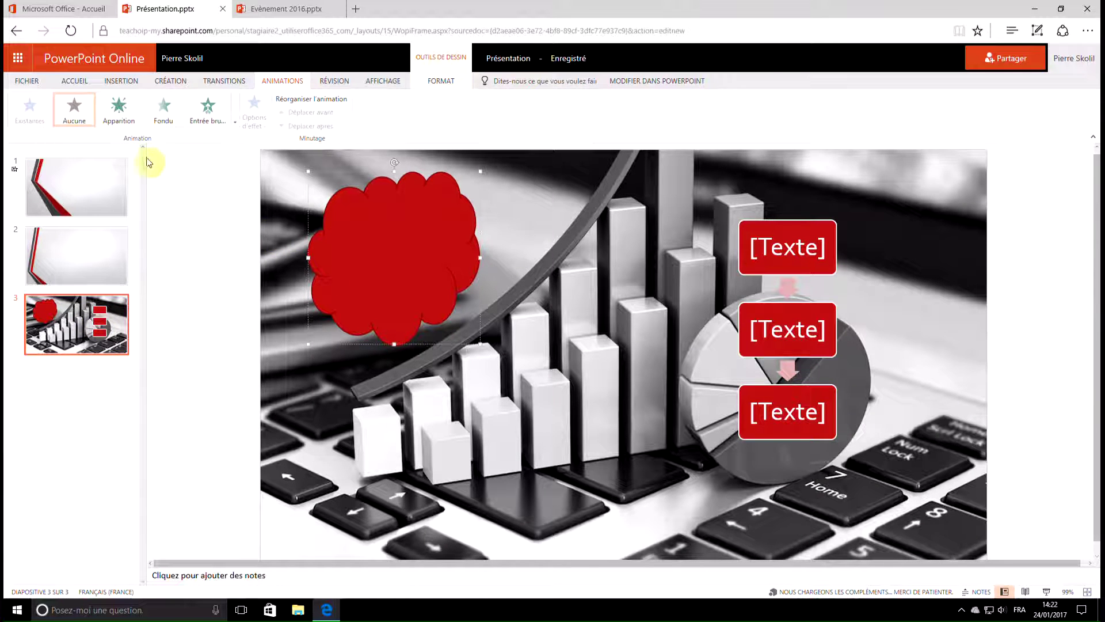
left_click(114, 110)
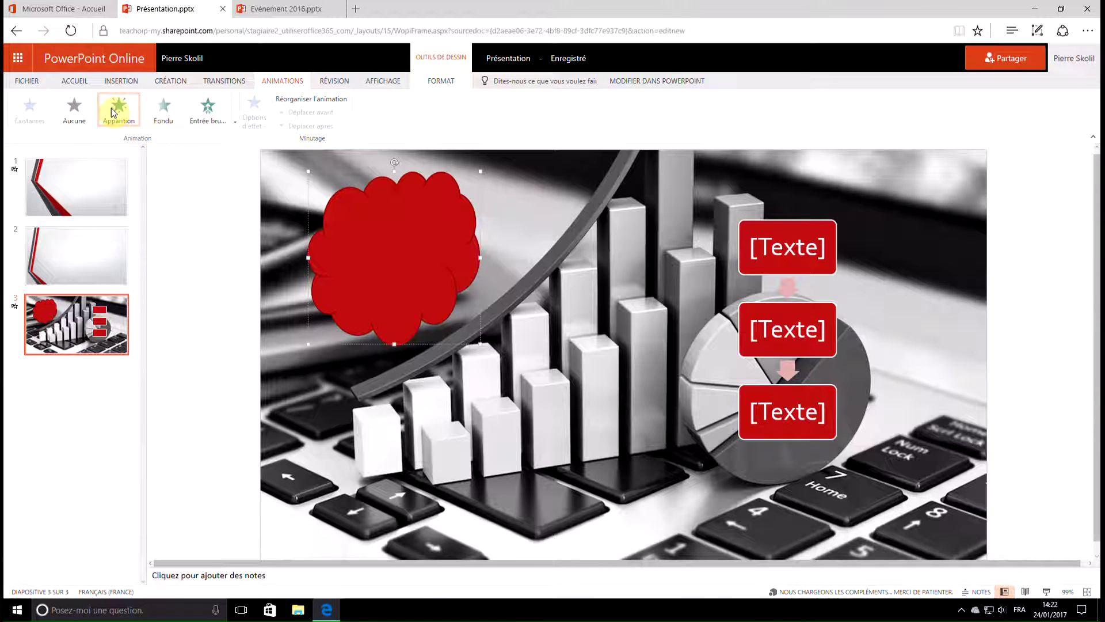
left_click(384, 84)
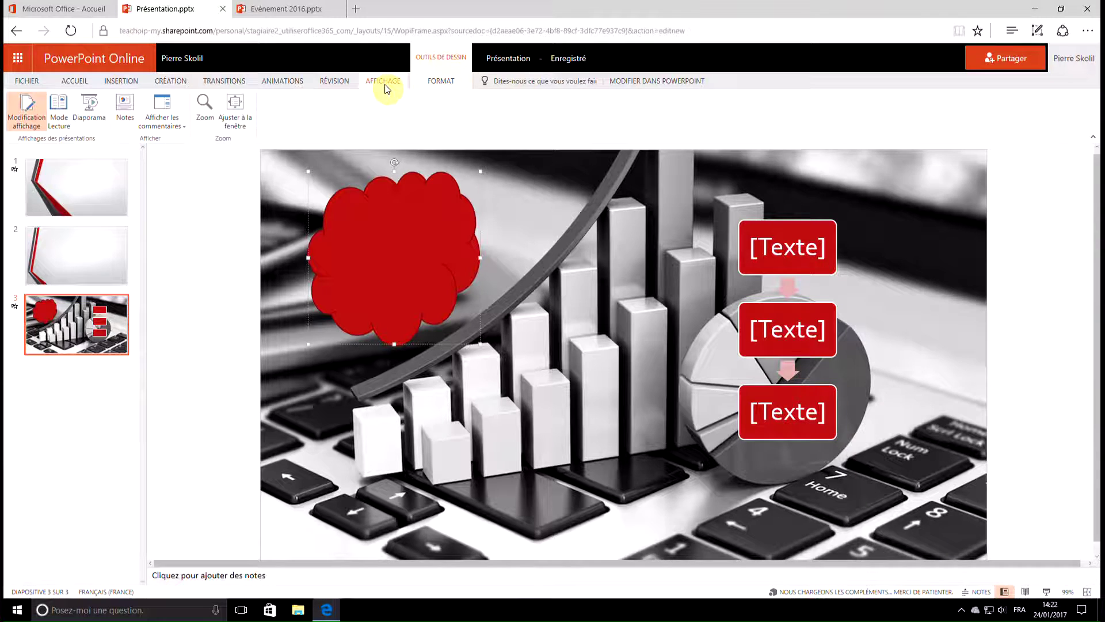
- Check the red cloud's right-click actions, then go back to the OneDrive file list
left_click(396, 257)
right_click(396, 257)
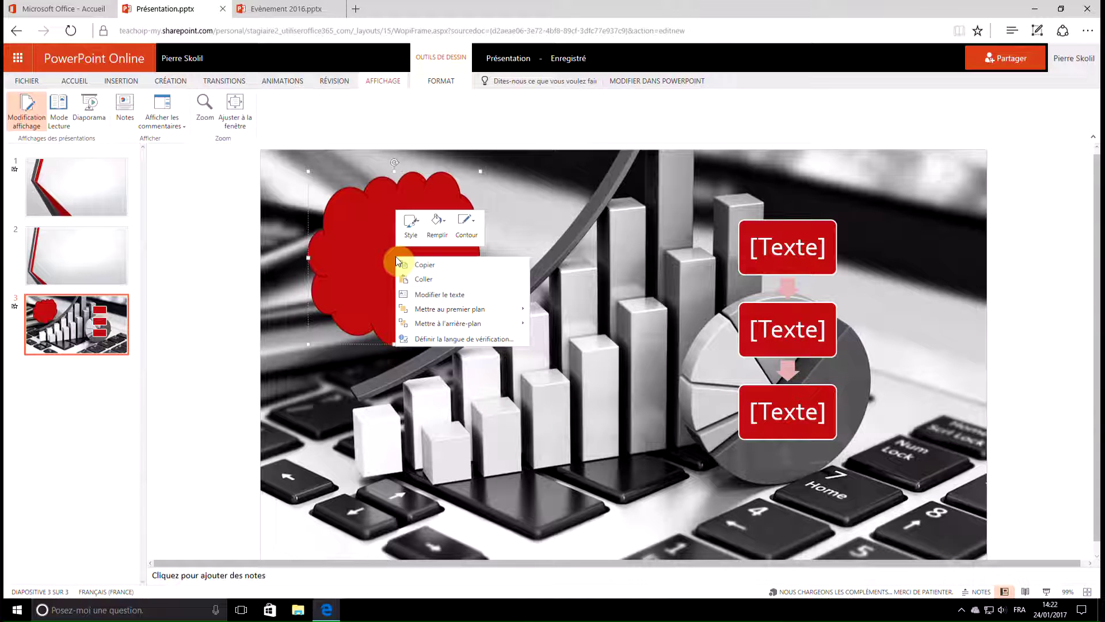
left_click(197, 60)
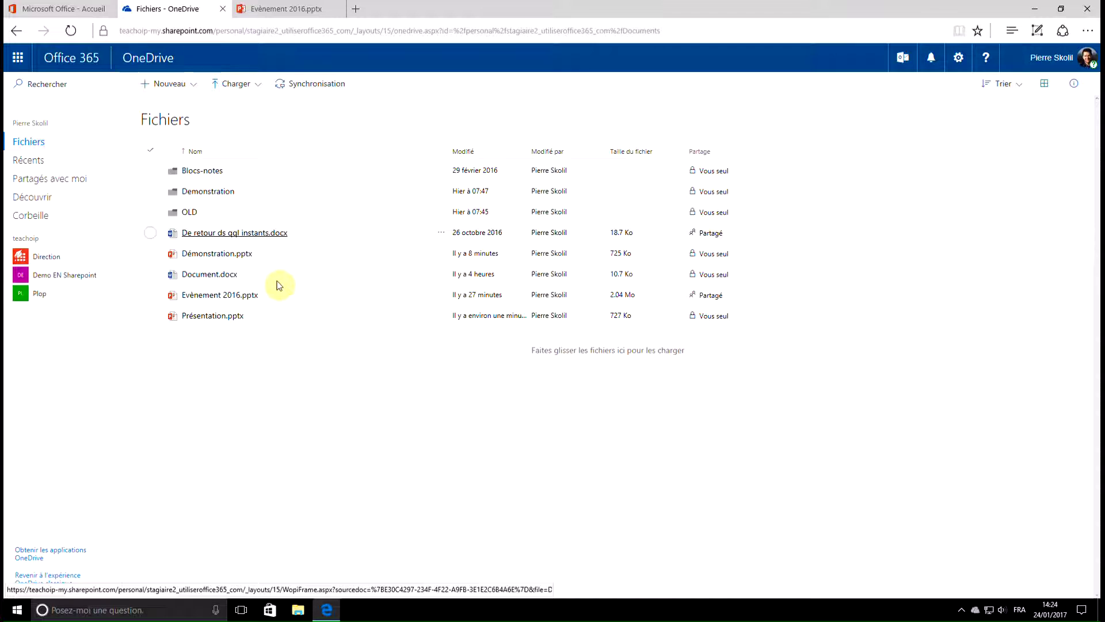
- Download Présentation.pptx to the computer and dismiss the download notice
left_click(279, 316)
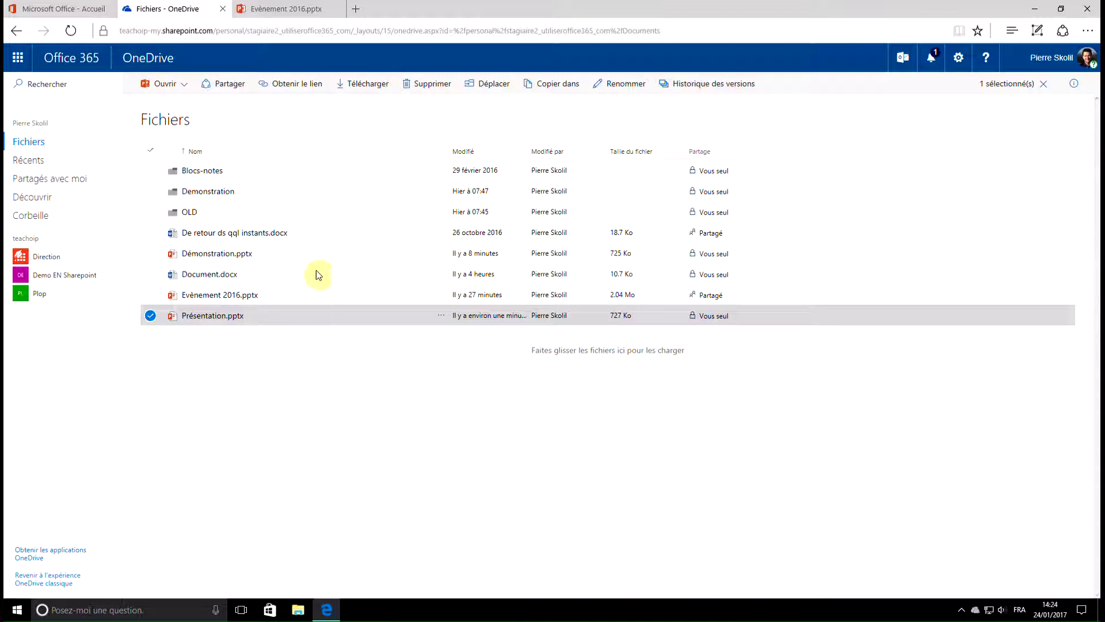
left_click(354, 86)
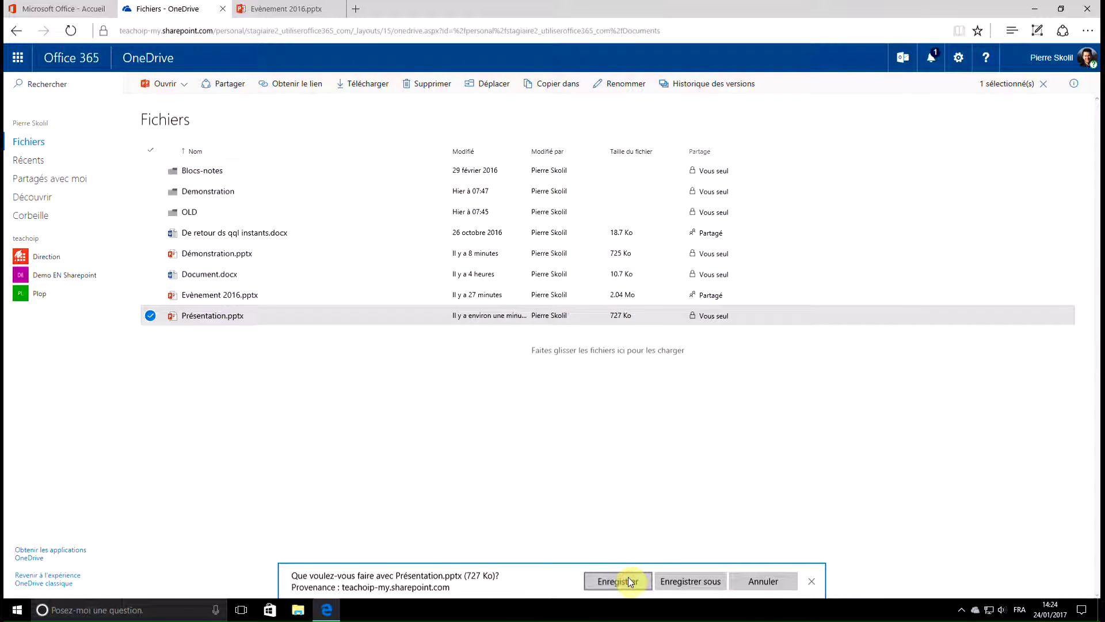
left_click(629, 581)
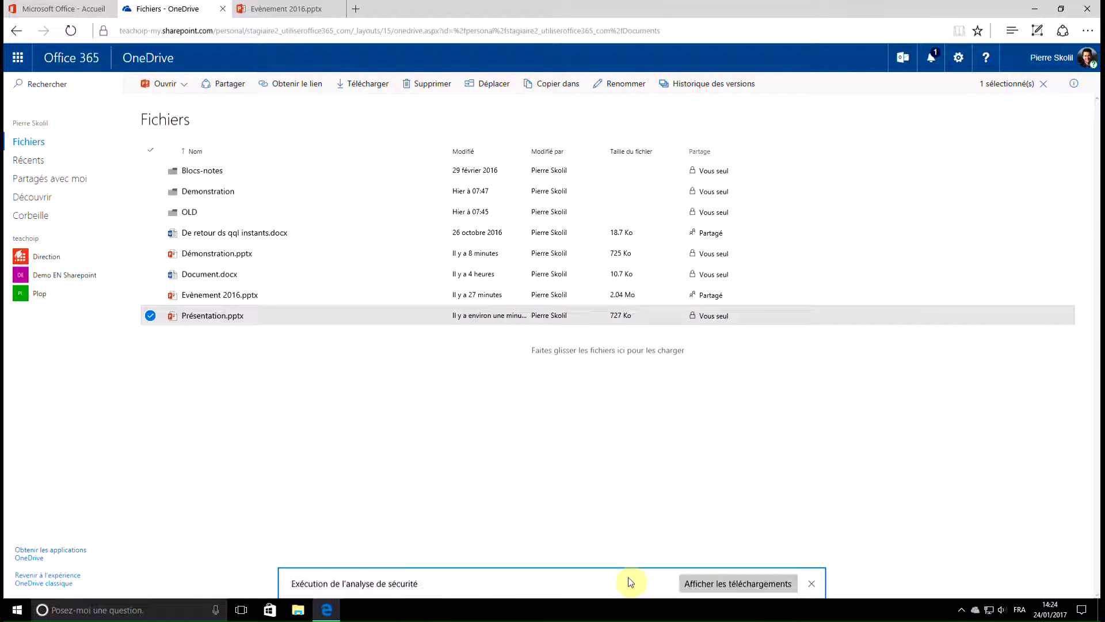
left_click(819, 584)
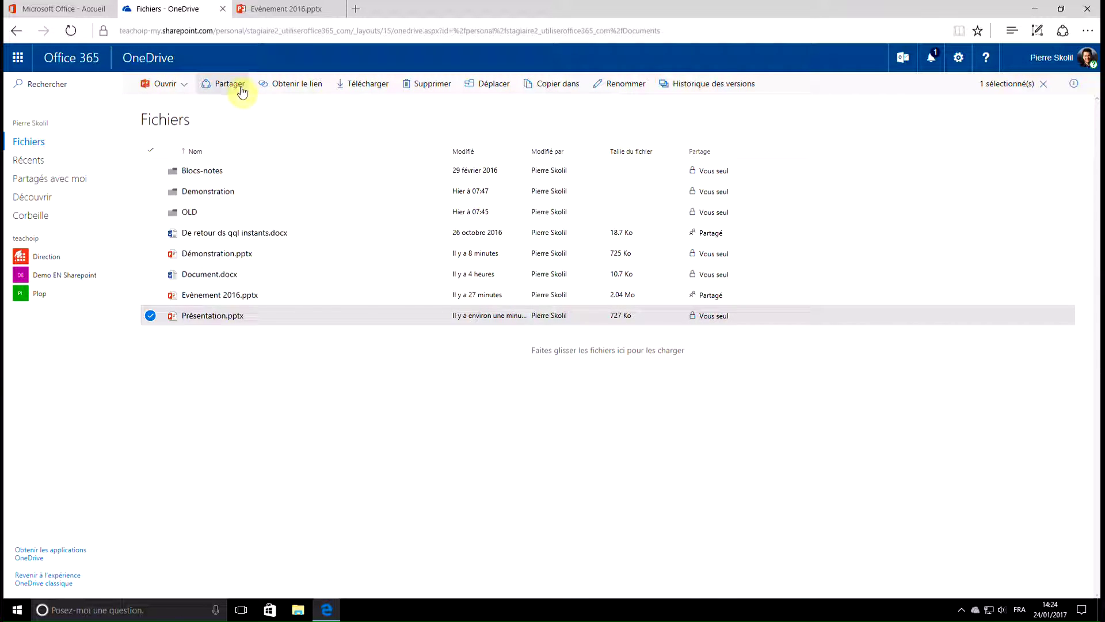
- Share Présentation.pptx with a colleague for editing by entering their name
left_click(242, 91)
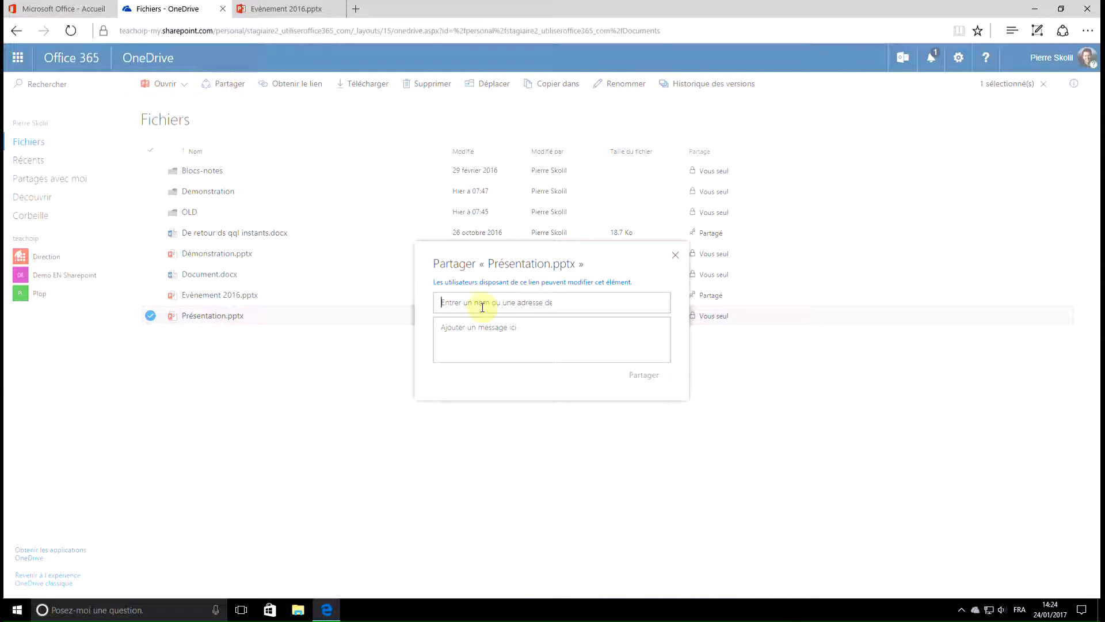
type("Laurent Balardy")
left_click(642, 375)
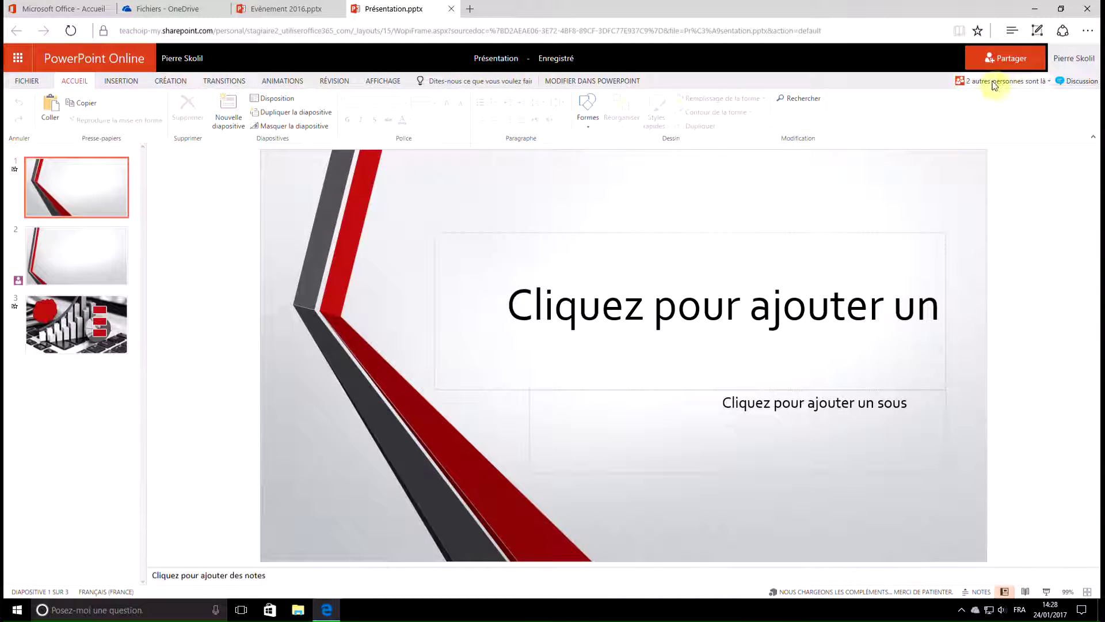
- View the list of the two other people currently editing the presentation, then close it
left_click(994, 85)
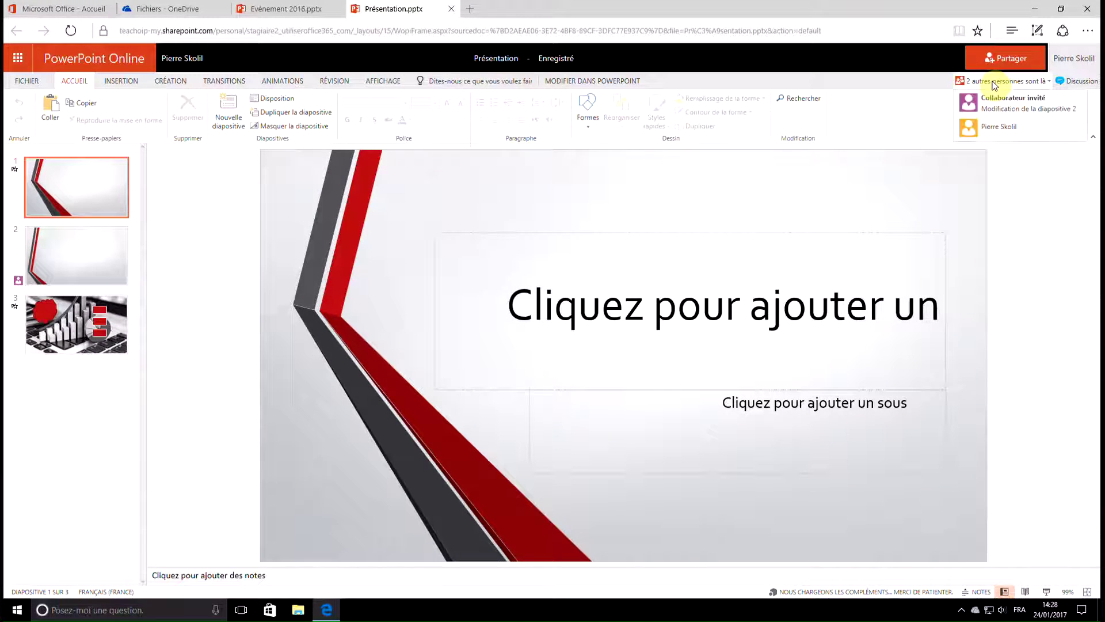
left_click(994, 86)
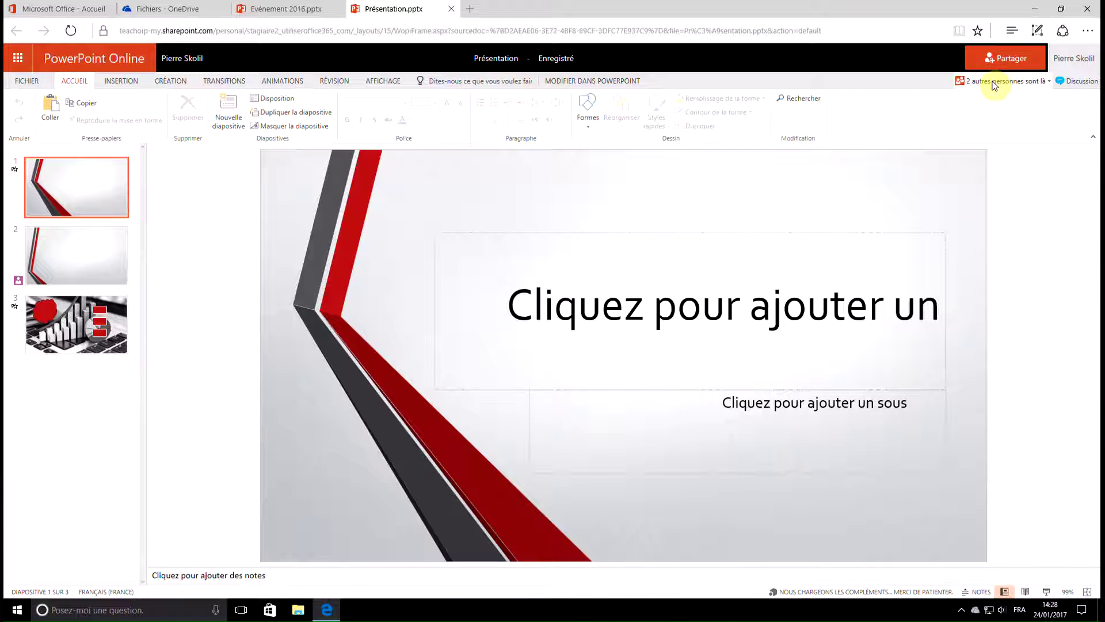